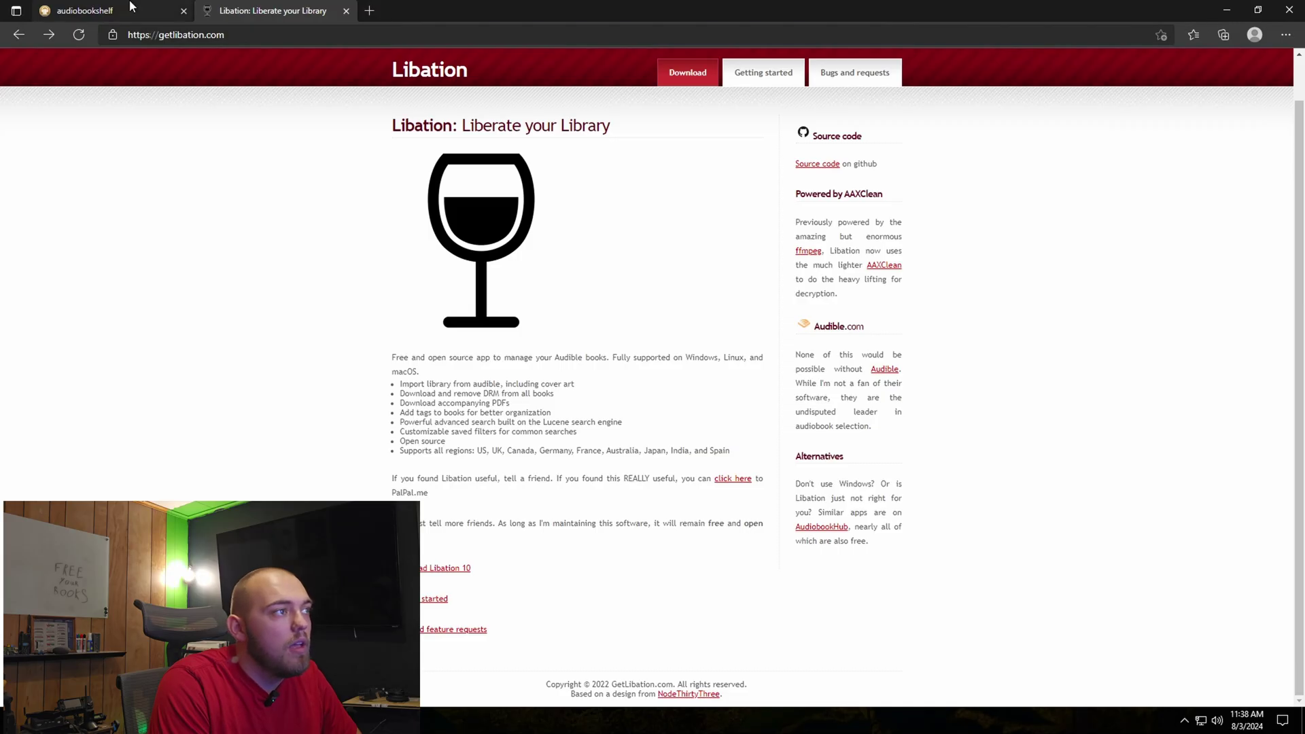
Glance at the audiobookshelf tab, return to the Libation download page, then minimize Edge.
click(129, 11)
click(296, 6)
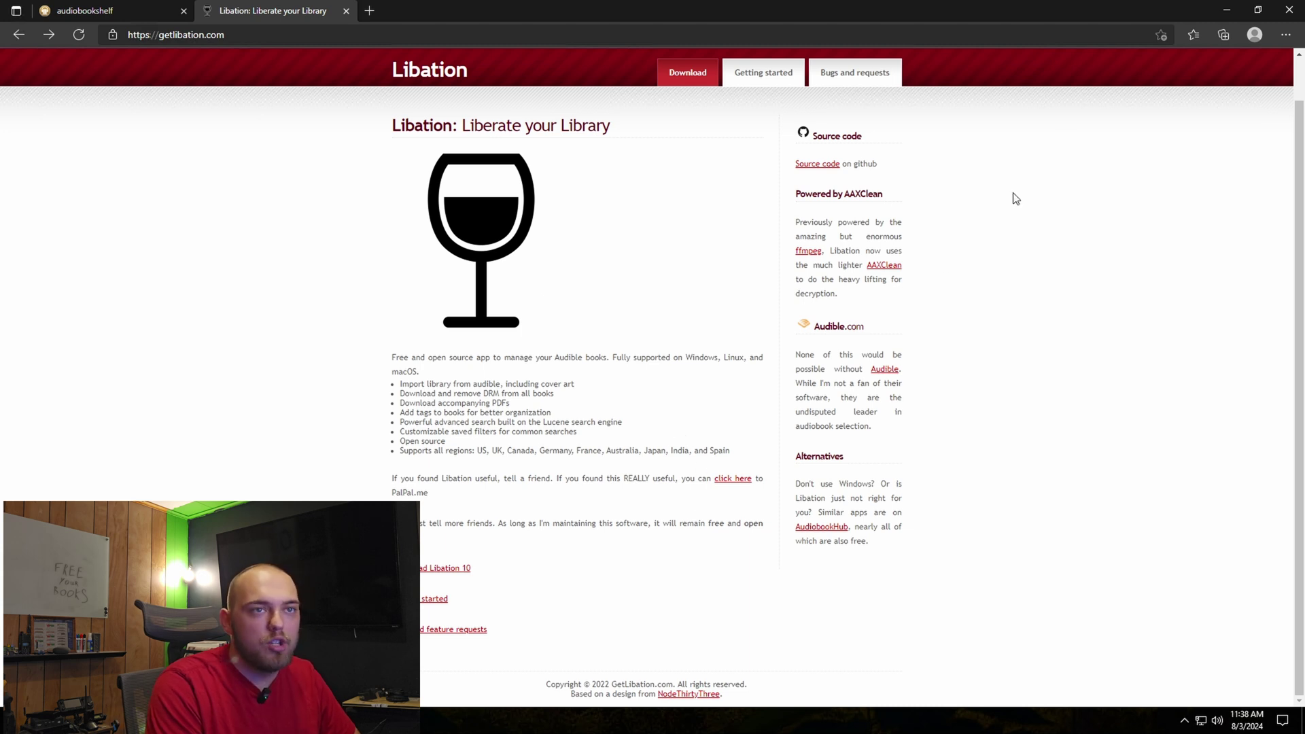
click(1227, 10)
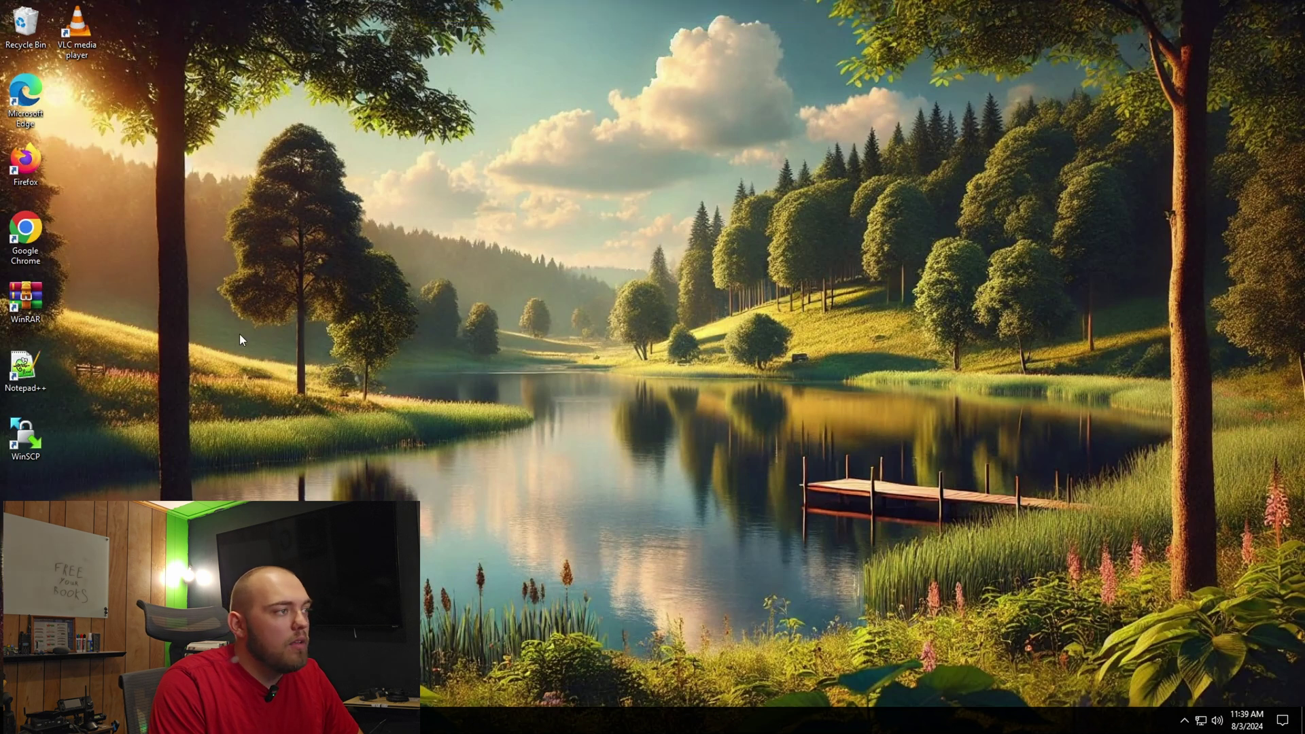
Open Classic-Libation-11.1.0-windows-classic.zip from the Downloads folder with WinRAR.
key(super+e)
click(332, 254)
click(445, 265)
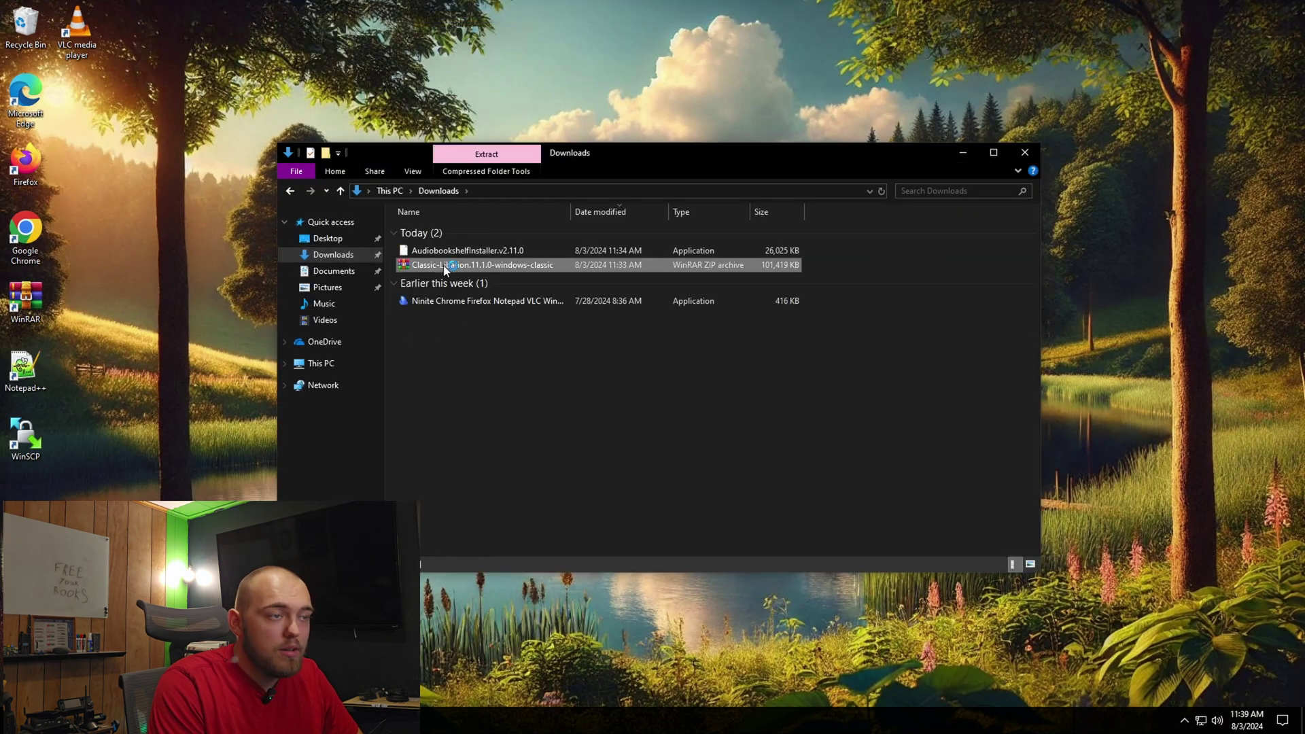
double_click(443, 266)
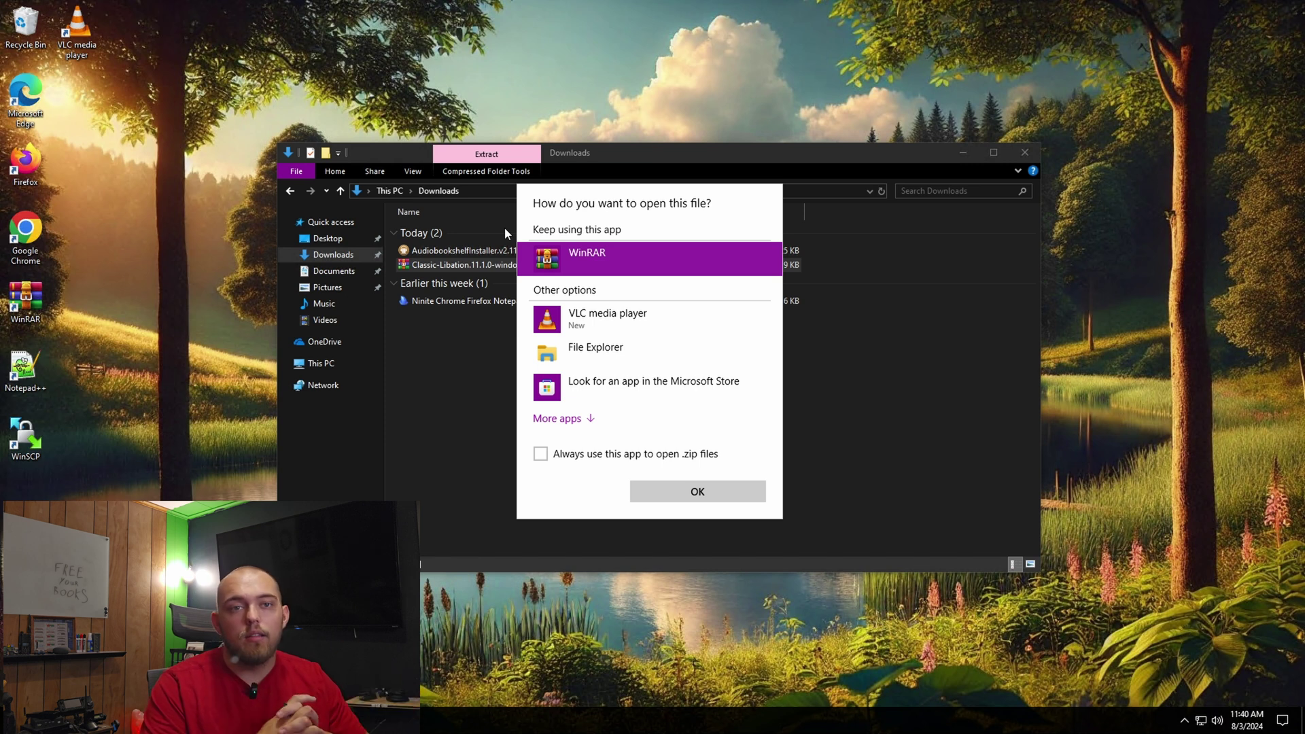
key(Return)
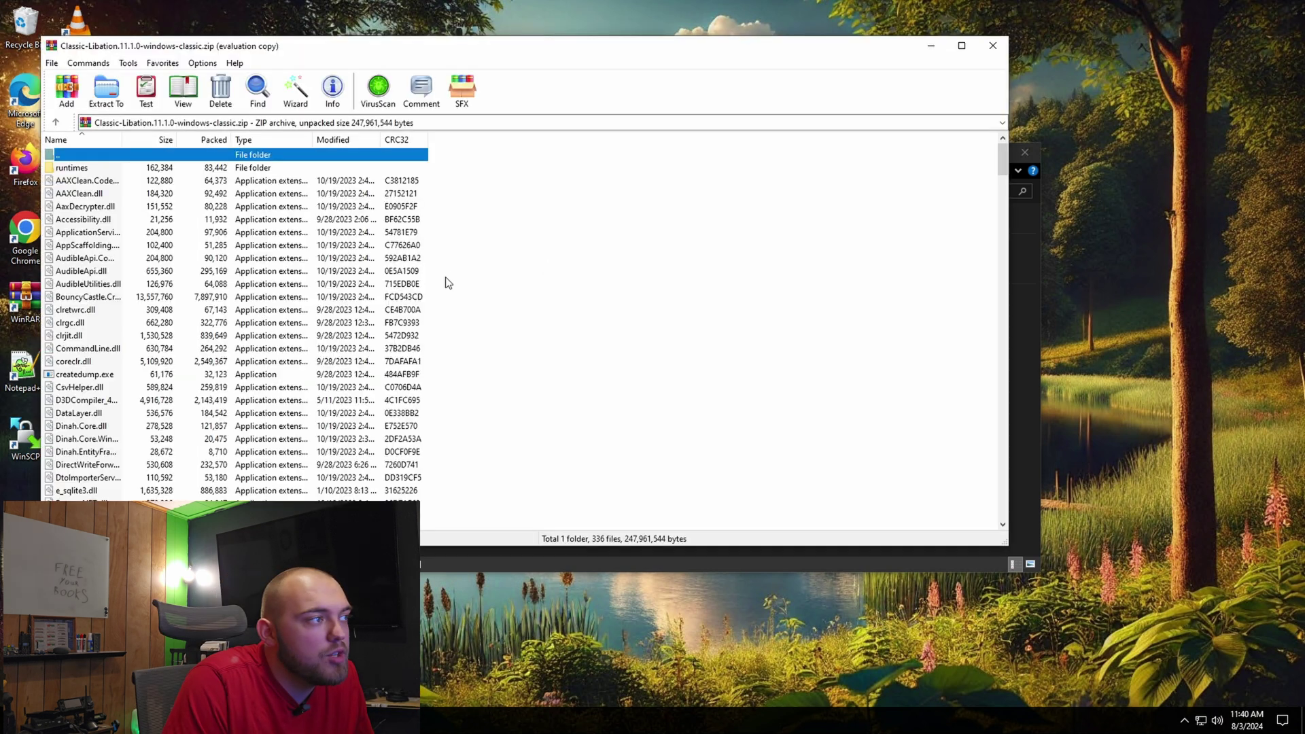
Extract all of the archive's files and folders into a new folder on the Desktop.
click(109, 168)
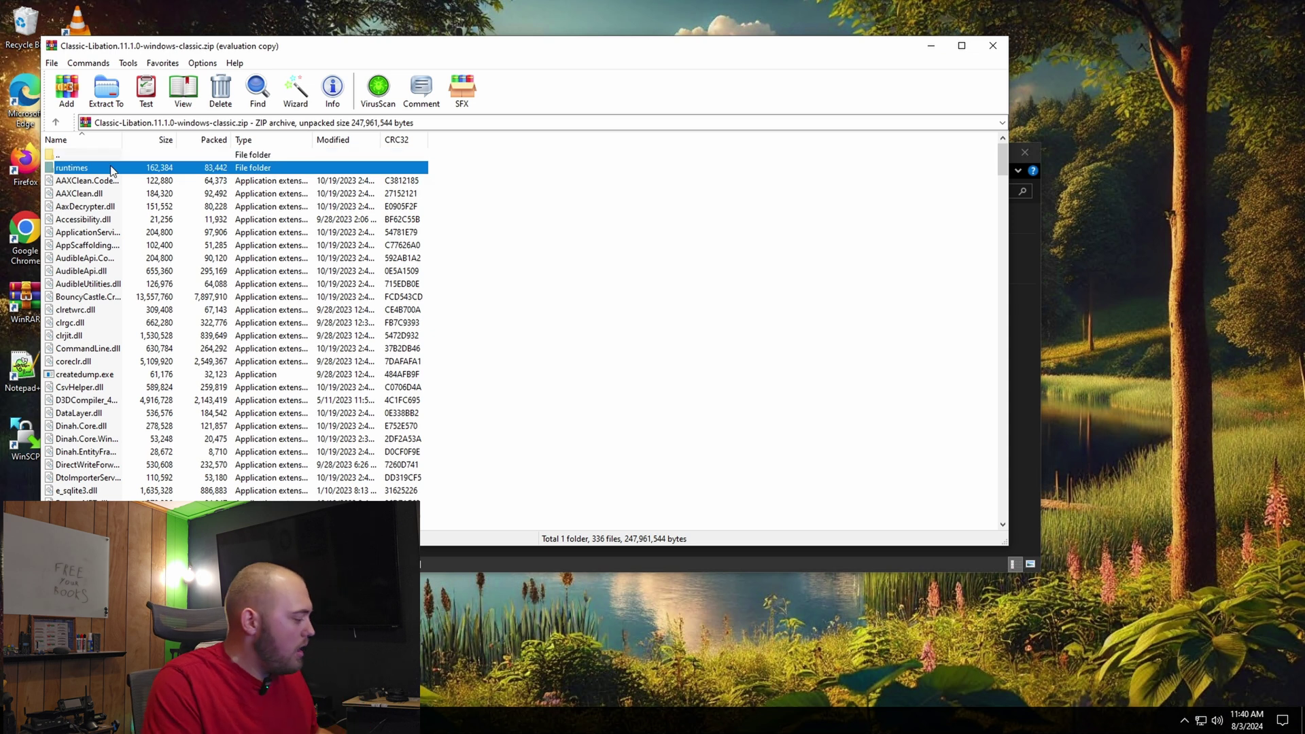
key(ctrl+a)
click(102, 102)
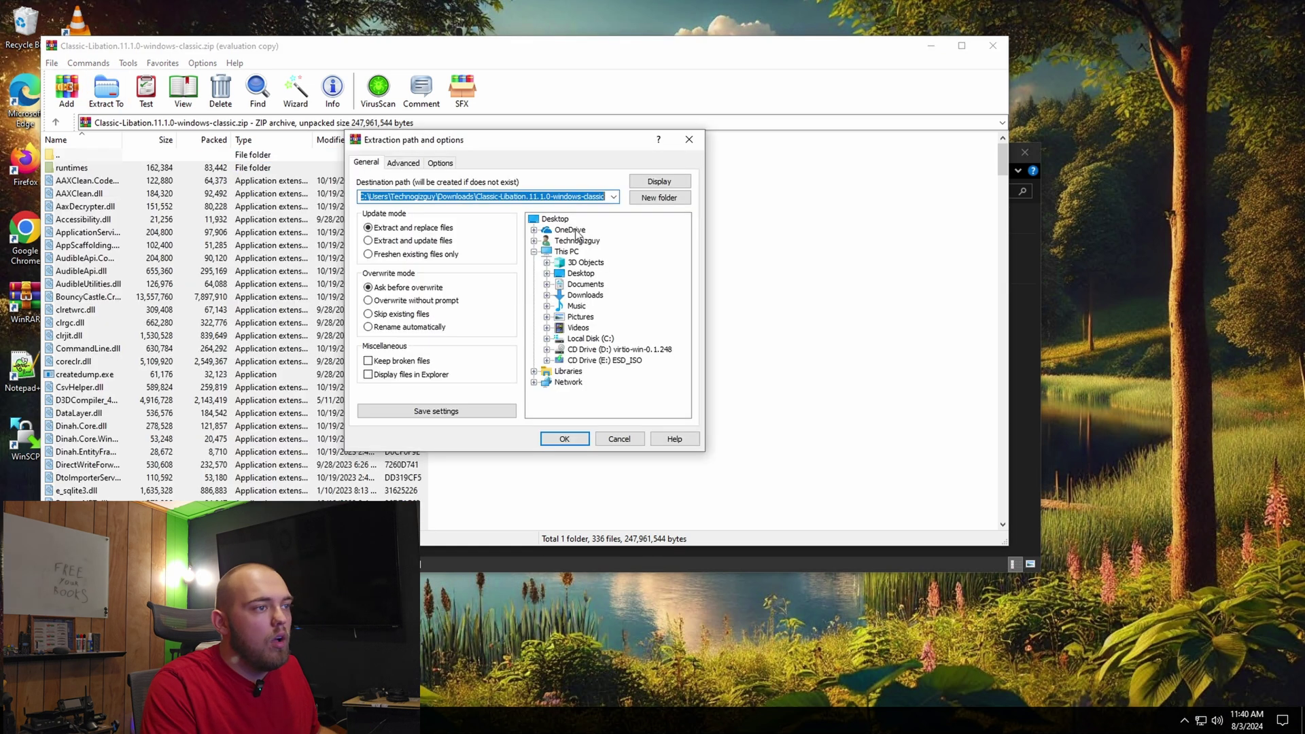
click(576, 273)
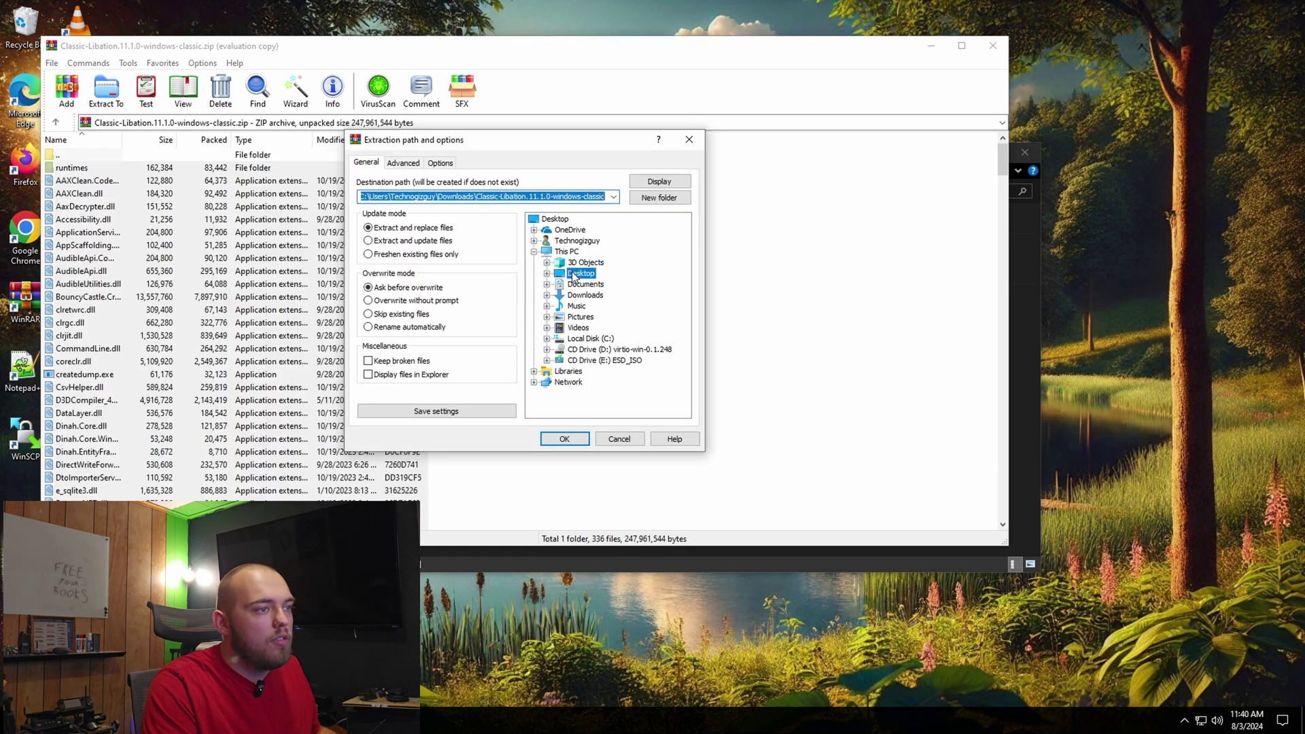
click(658, 198)
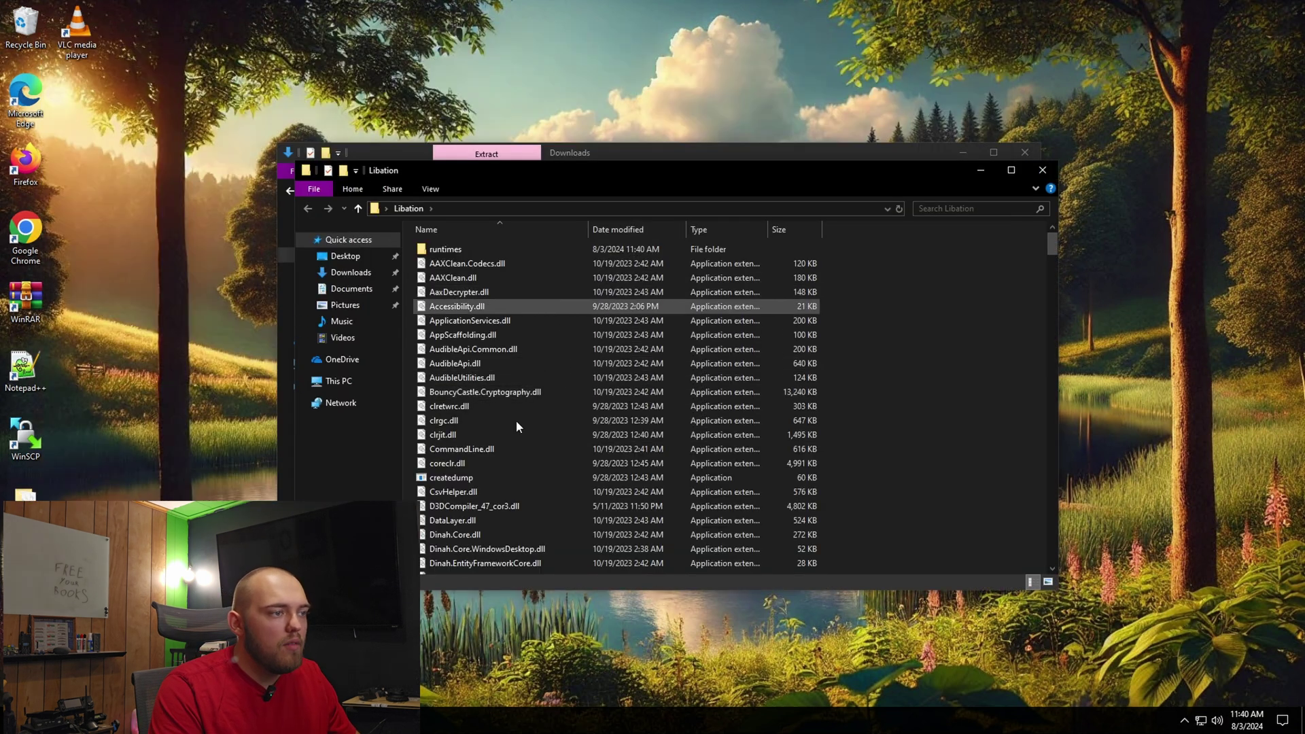
Launch Libation from the extracted folder, choosing Run anyway at the SmartScreen warning.
scroll(516, 420, down, 10)
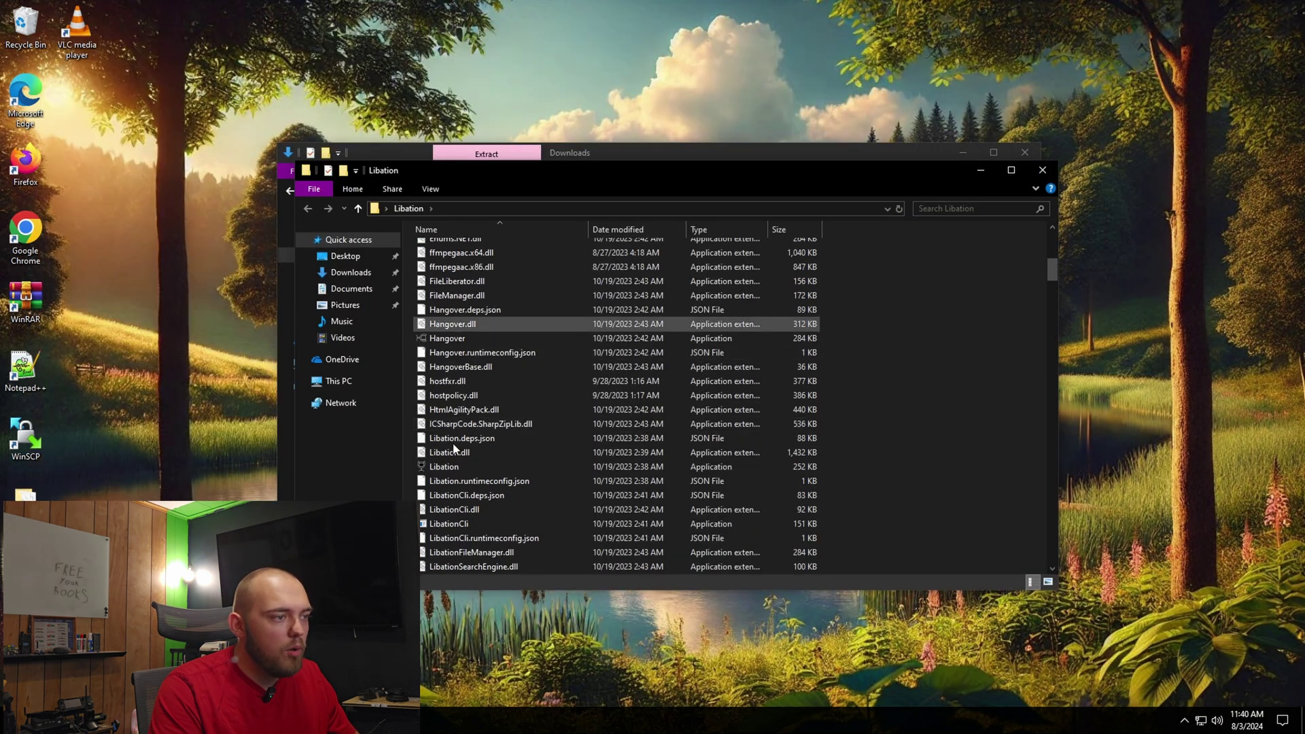
double_click(455, 465)
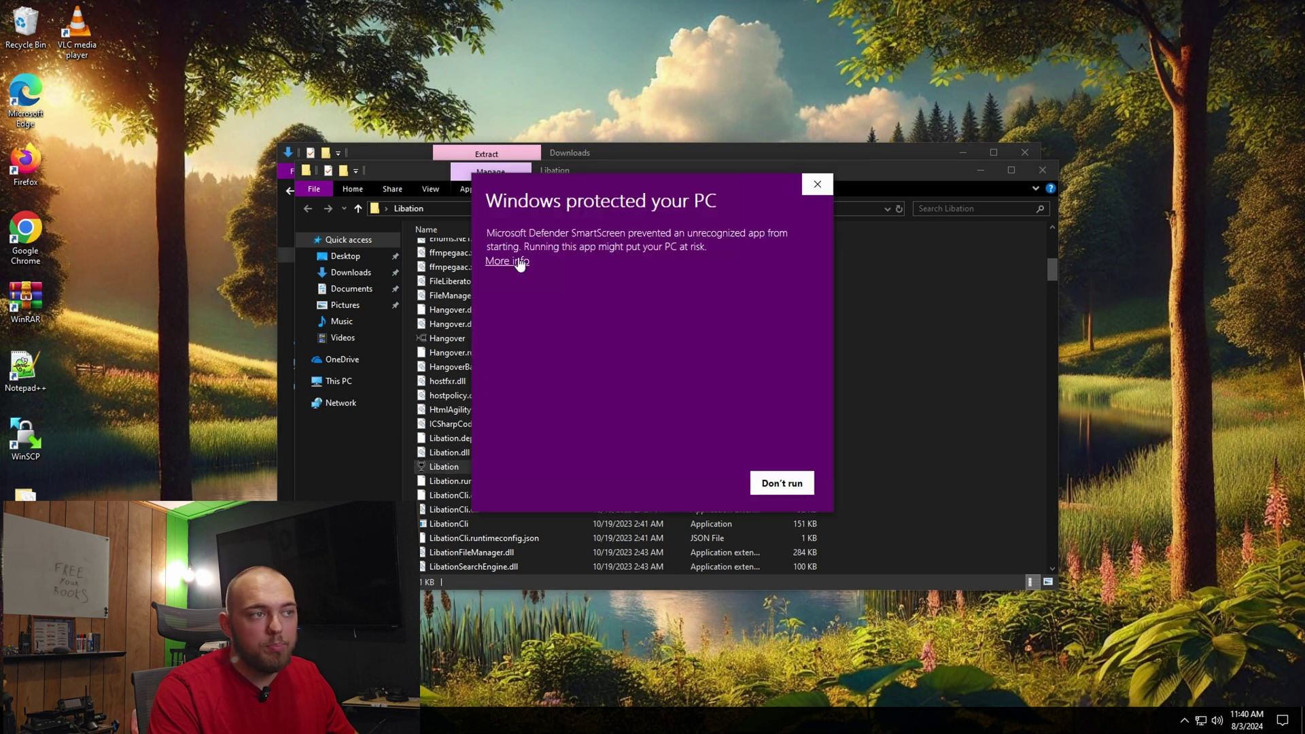
click(518, 261)
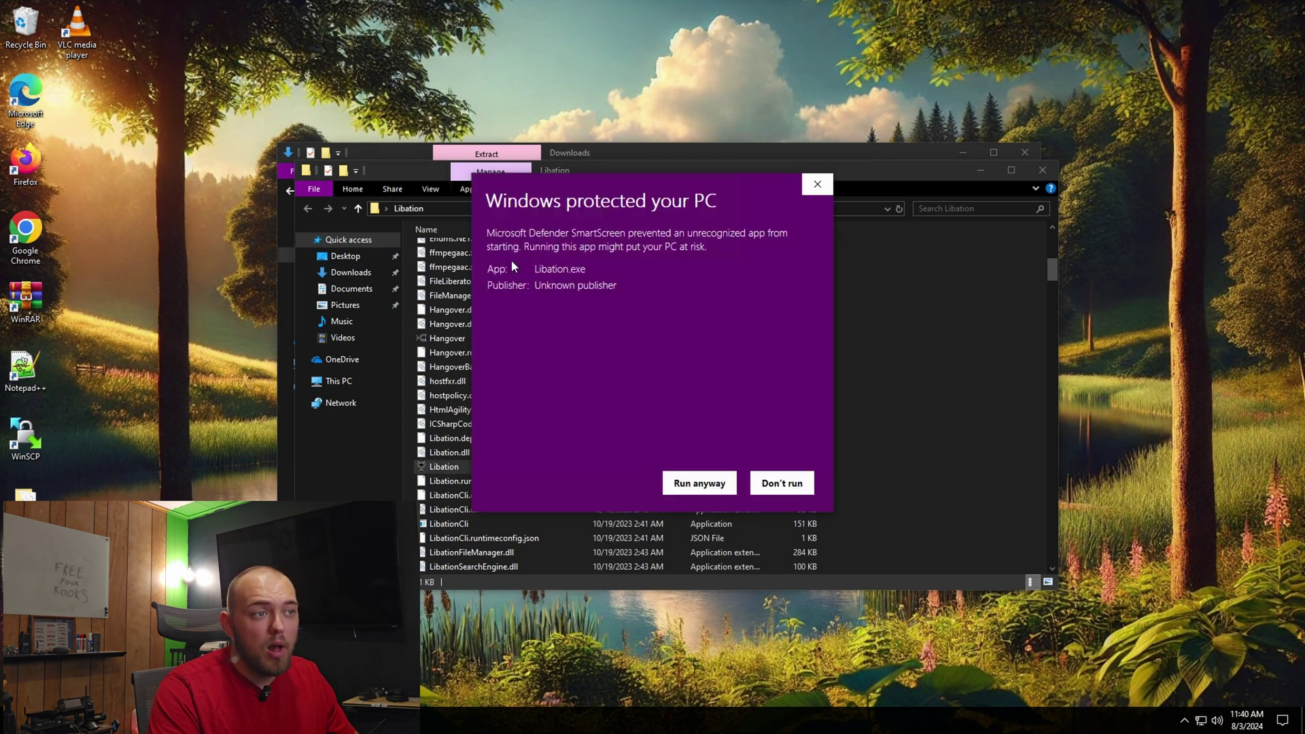
click(697, 483)
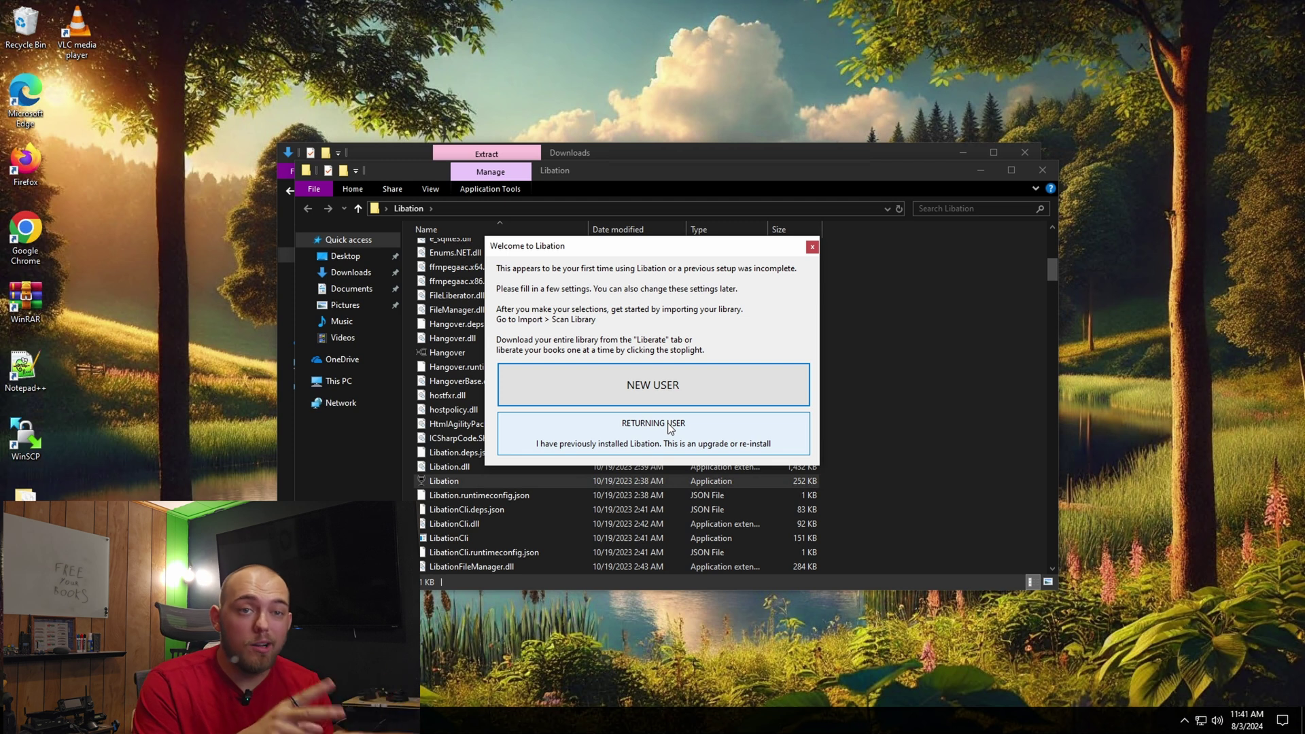
Start as a new user, skip the guided tour, and open Libation's Settings.
click(675, 382)
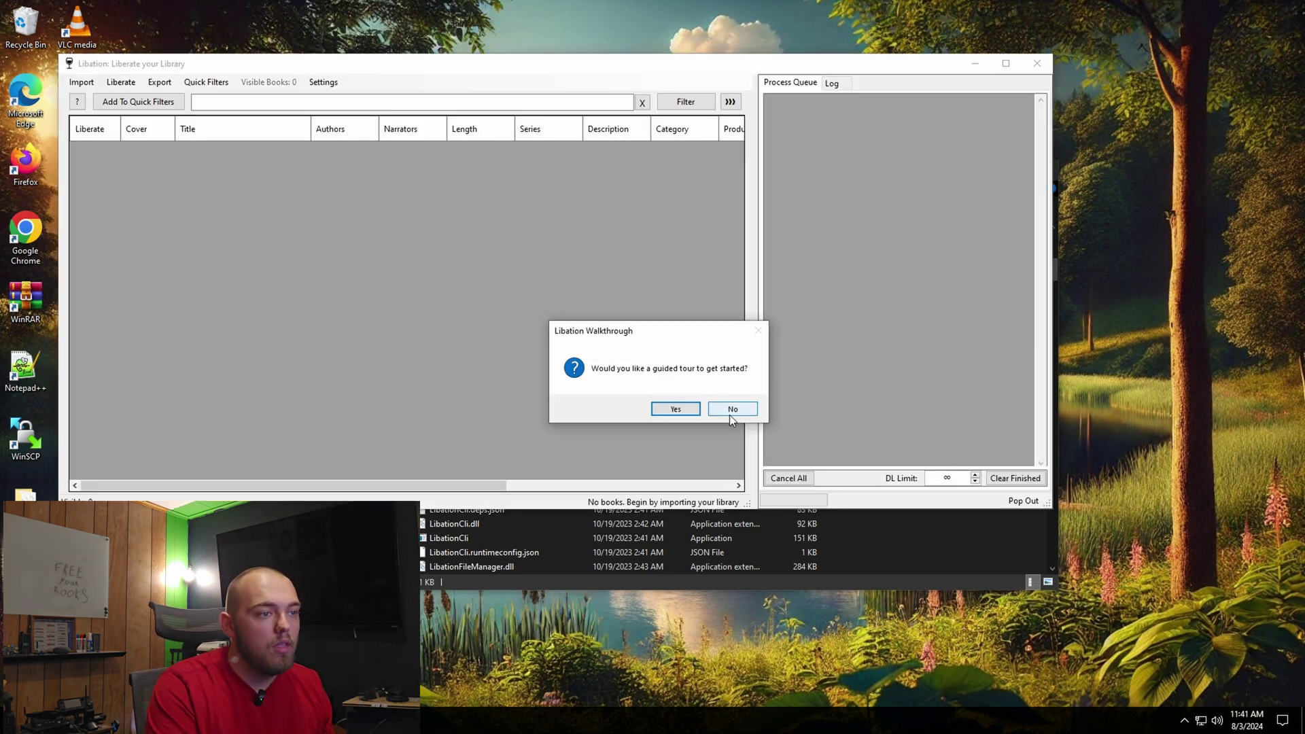
click(729, 412)
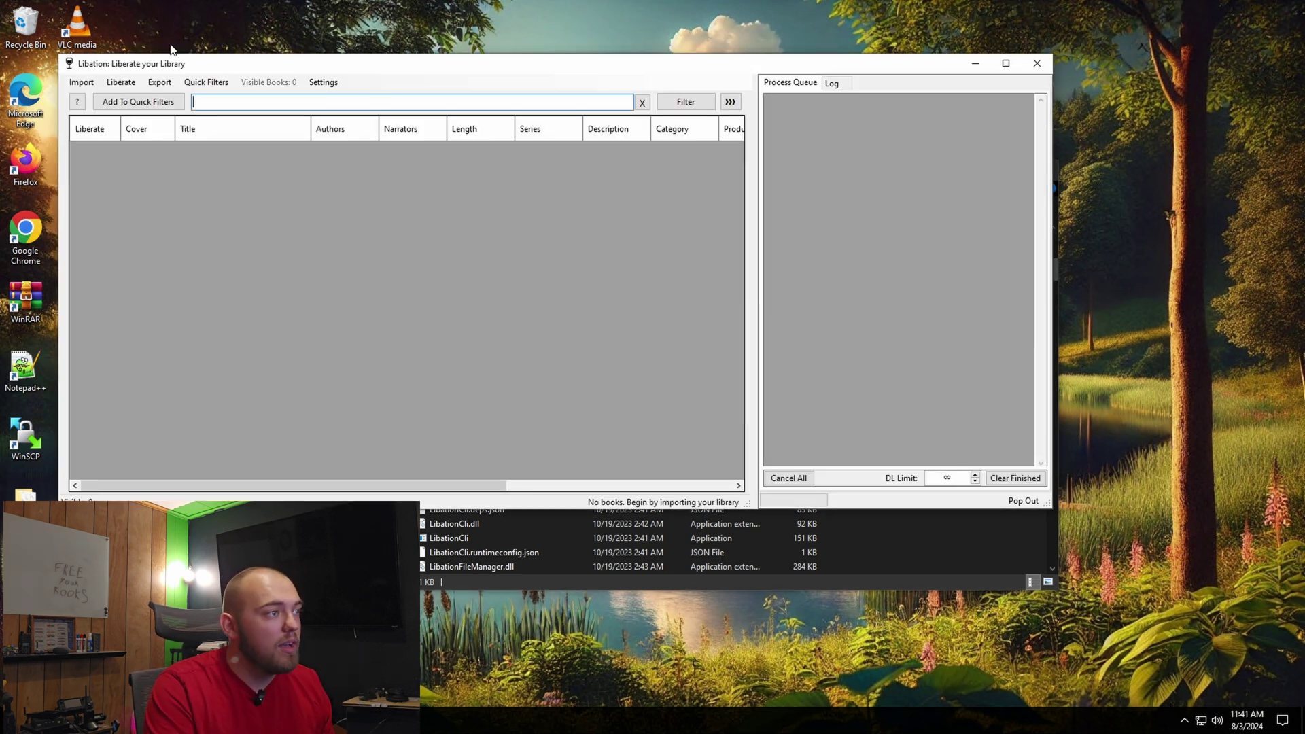
click(324, 81)
click(333, 121)
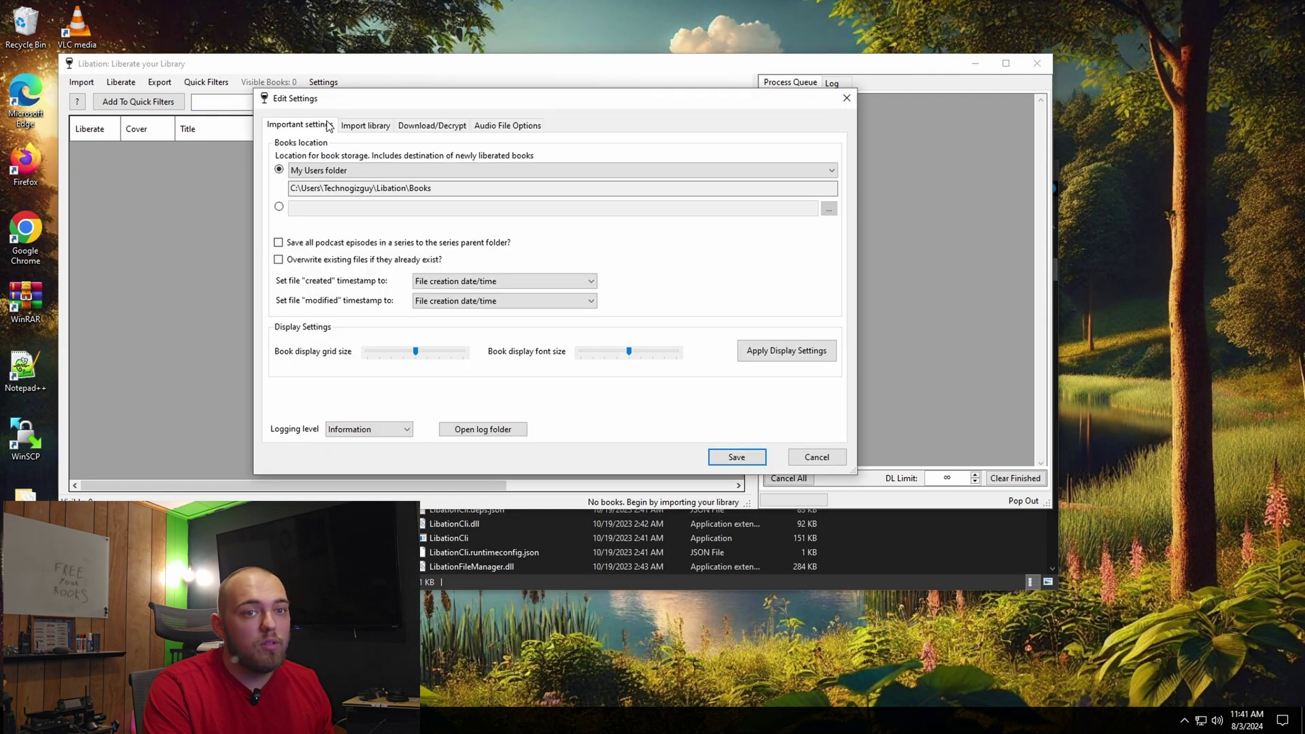
Set the custom books location to a new Desktop folder named Audiobooks.
click(278, 208)
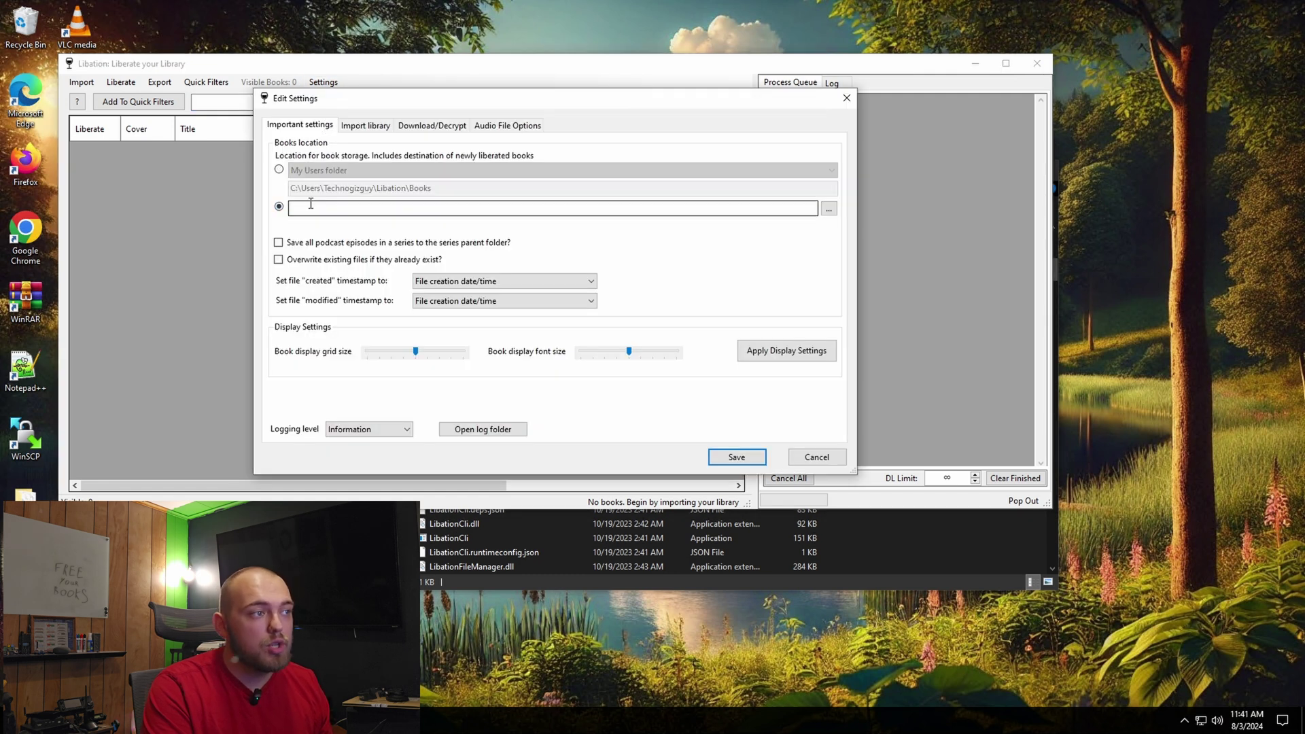
click(280, 170)
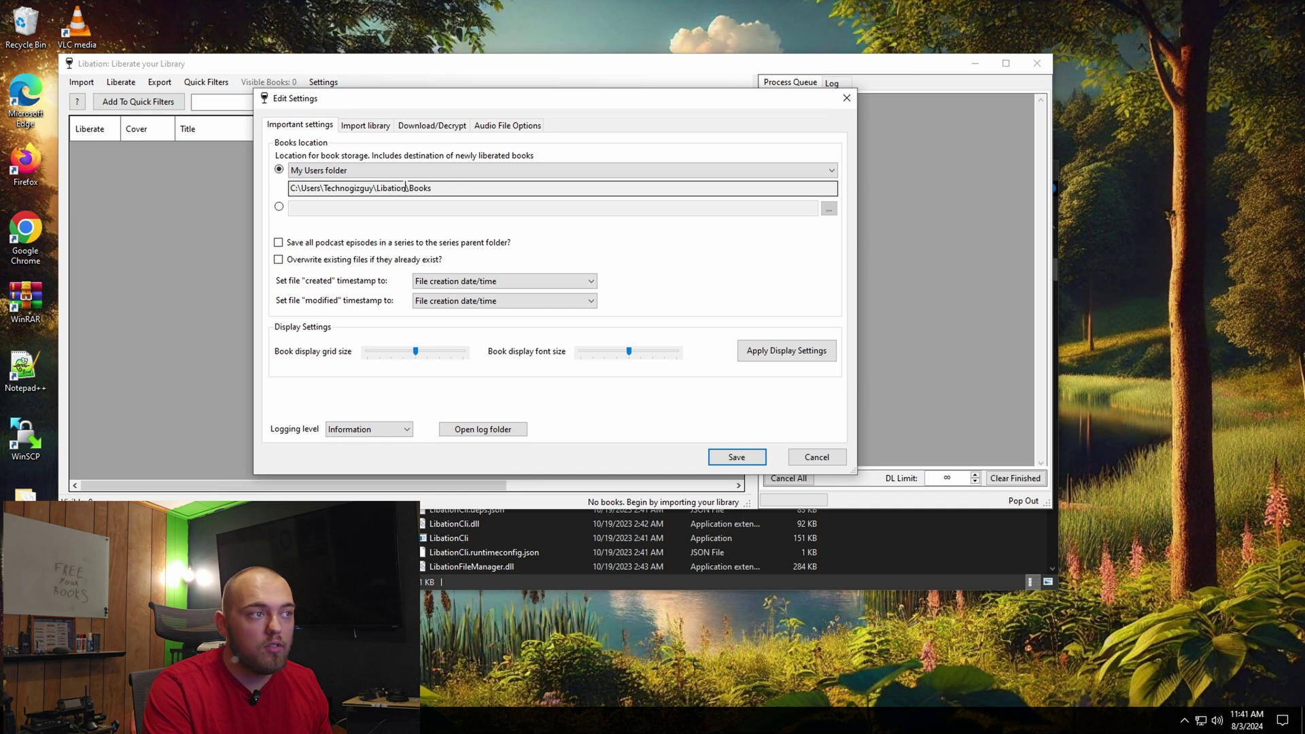
click(278, 207)
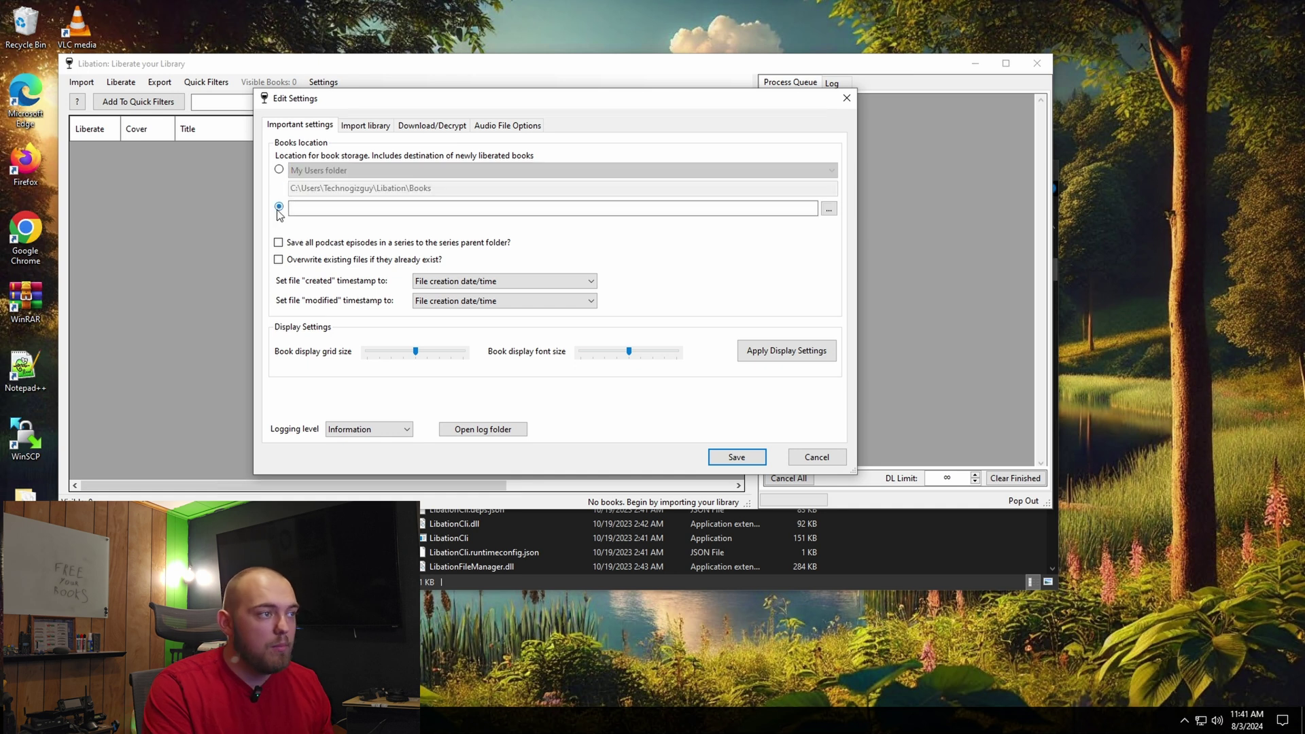
click(828, 208)
click(313, 210)
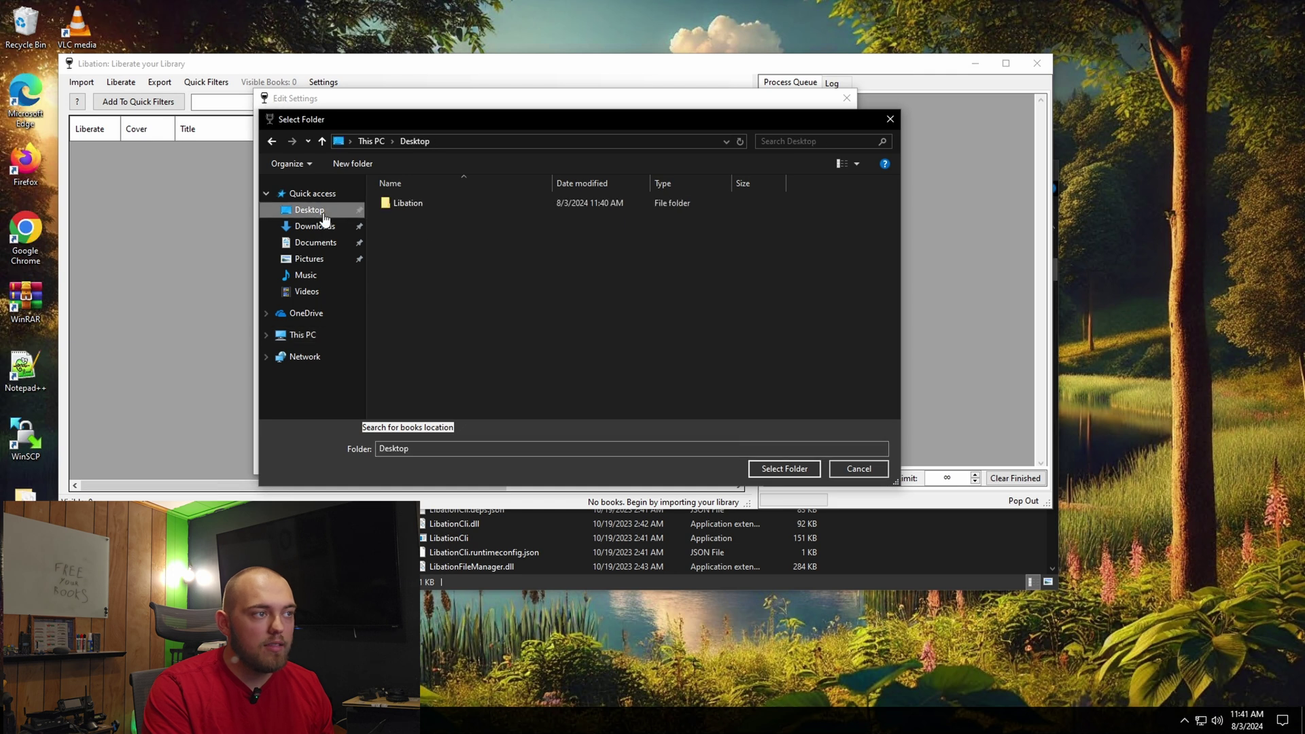
click(377, 163)
text(Audiobooks)
key(Return)
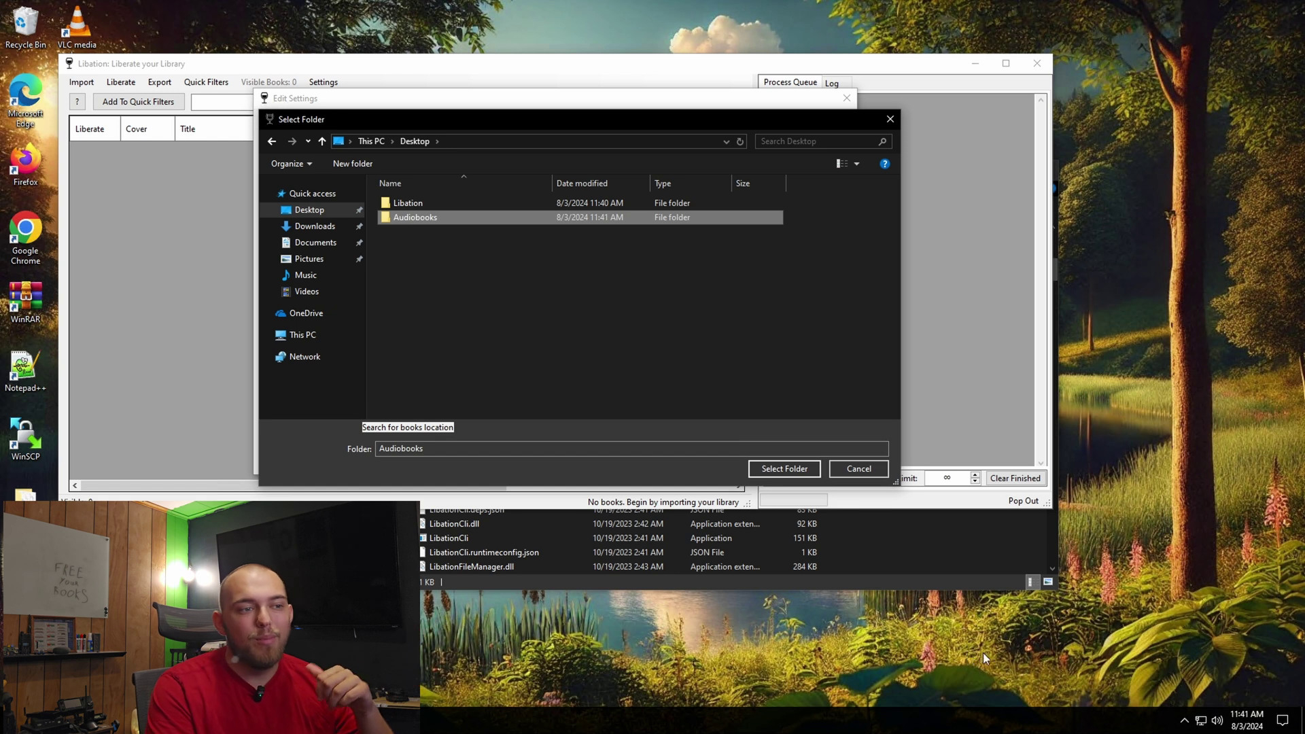
click(788, 469)
Review the import, download/decrypt and audio file tabs, then close Settings keeping the new location.
click(445, 129)
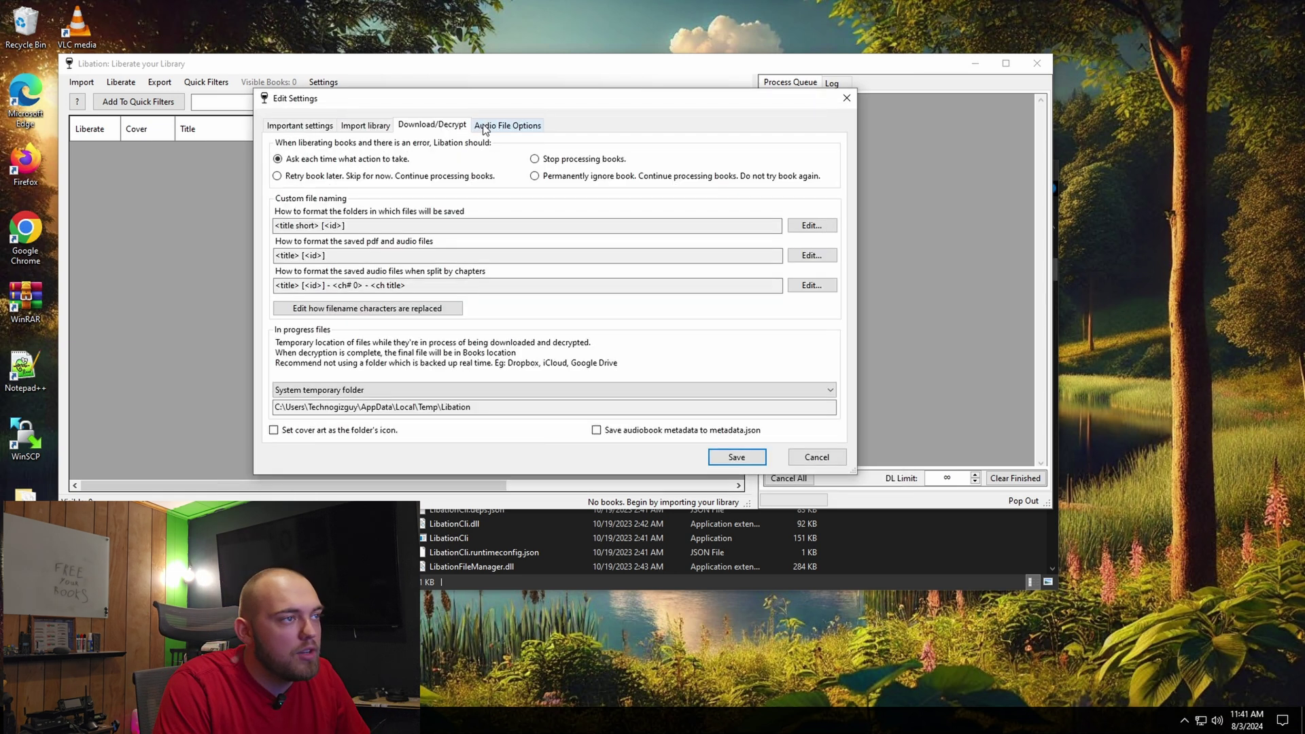
click(487, 127)
click(415, 126)
click(365, 126)
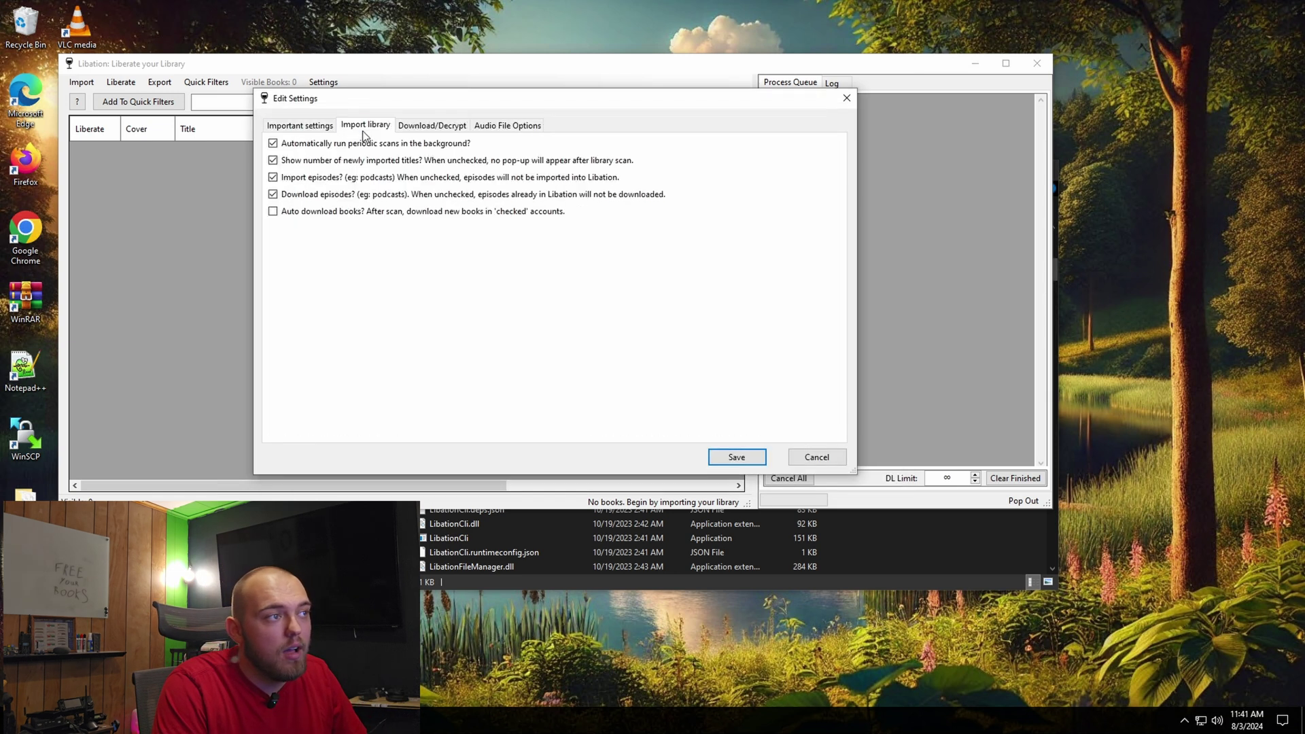
click(424, 125)
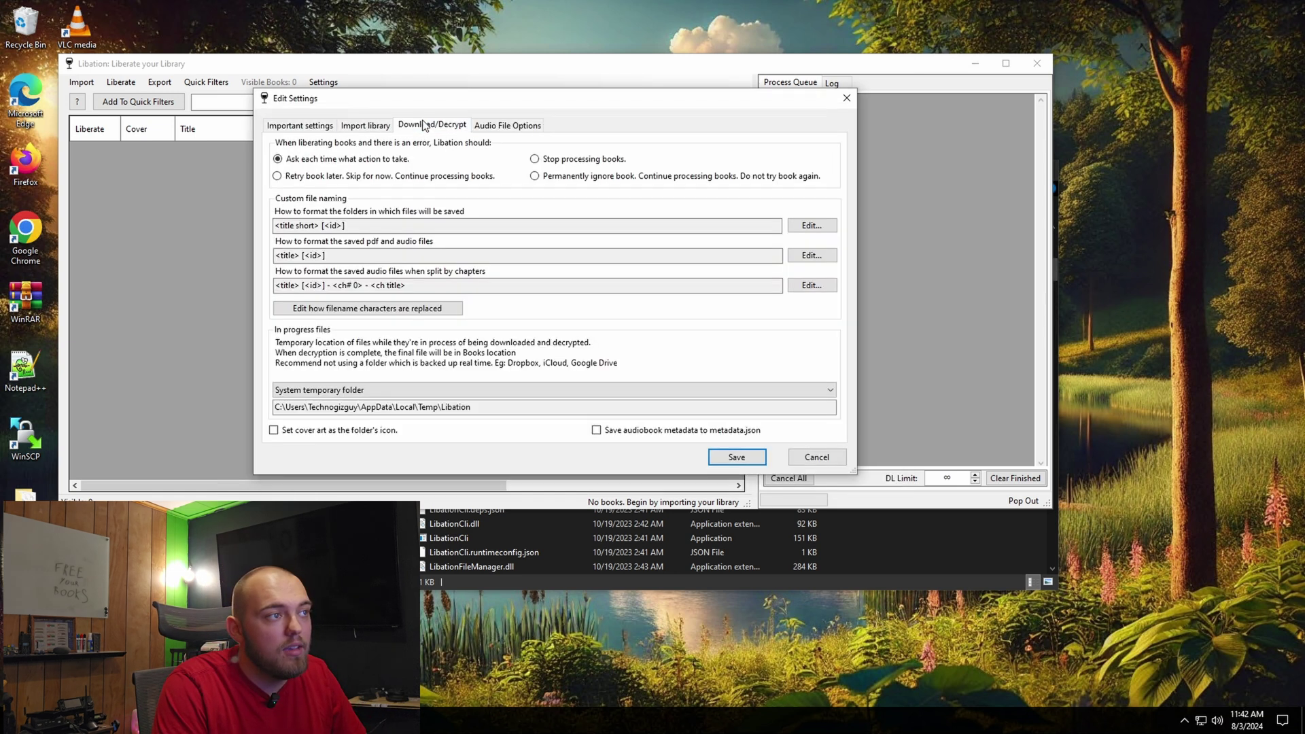
click(516, 128)
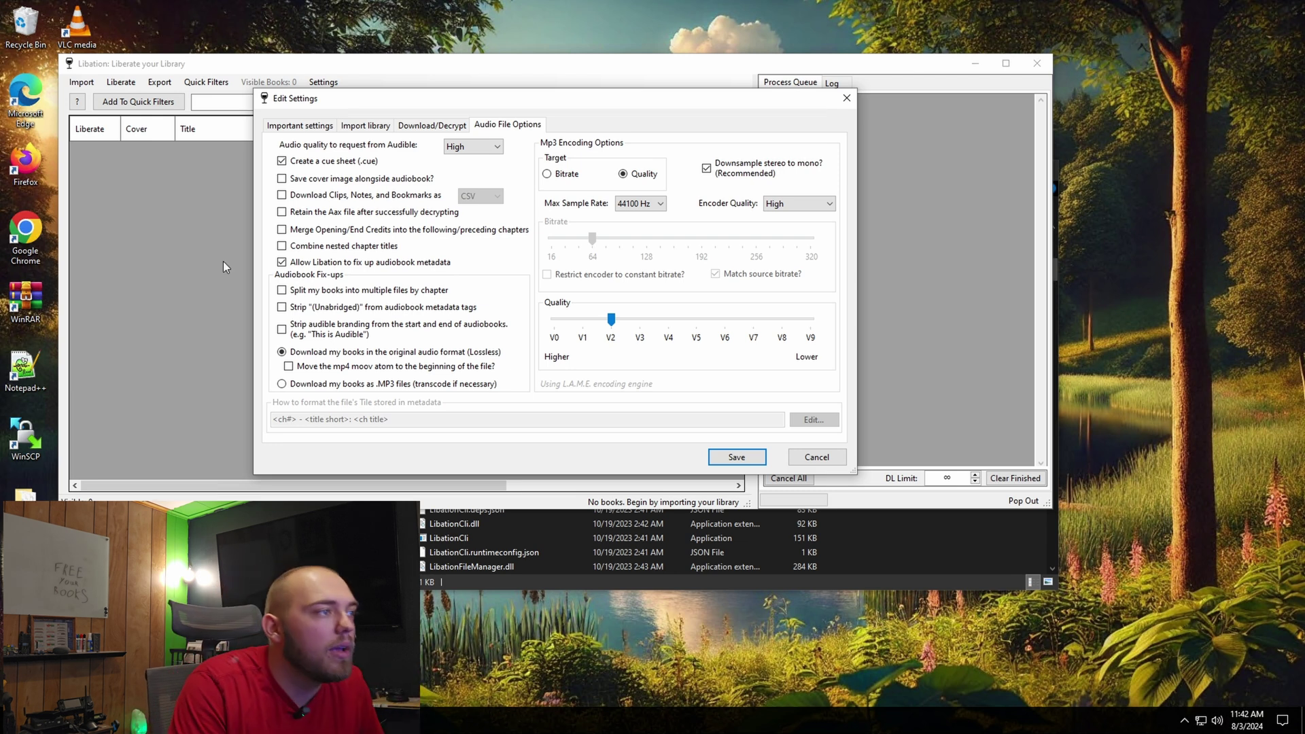
click(310, 125)
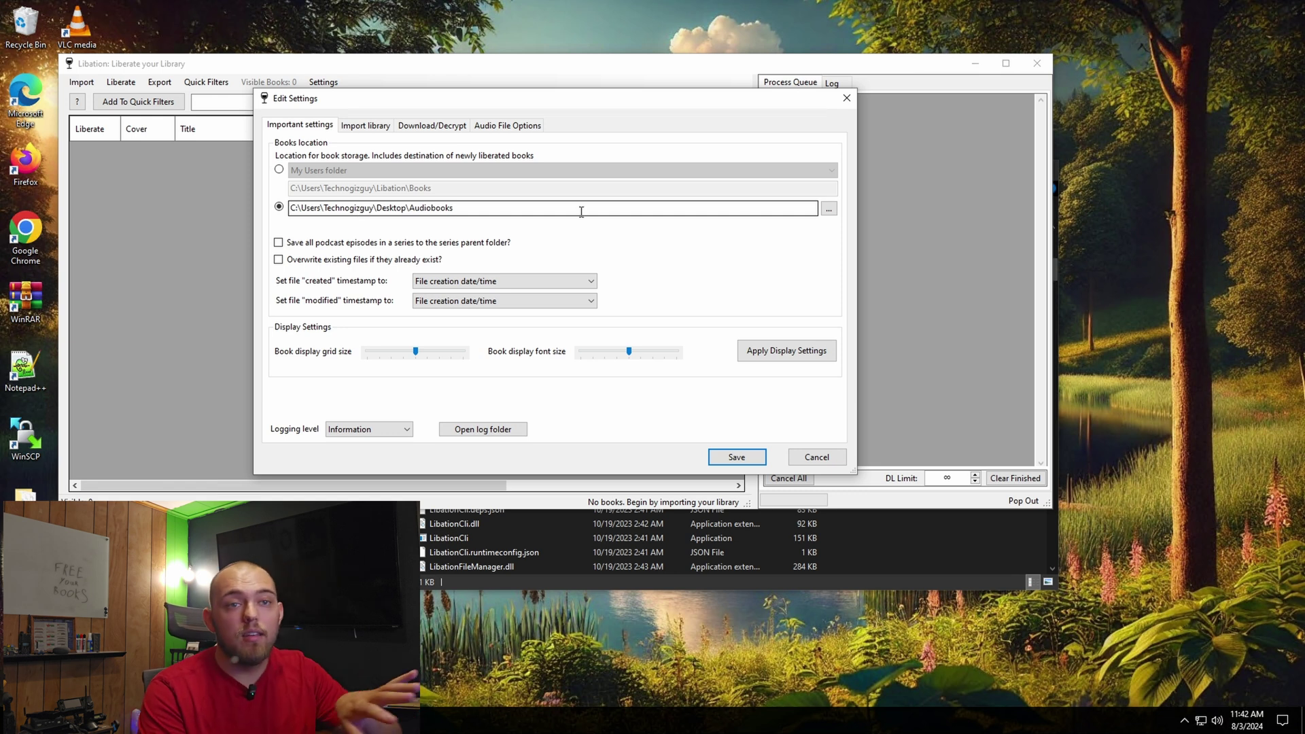
key(Return)
In the Audible accounts manager, set the new account's locale to us.
click(327, 85)
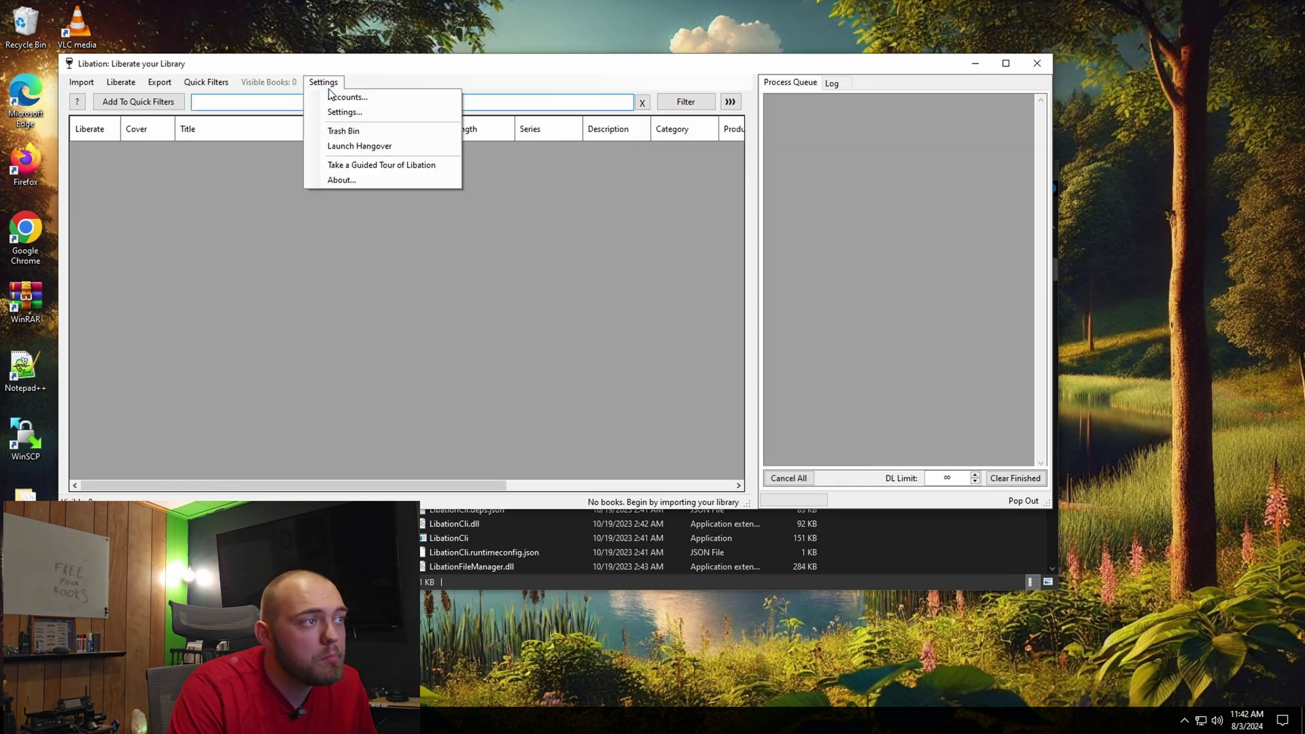
click(332, 102)
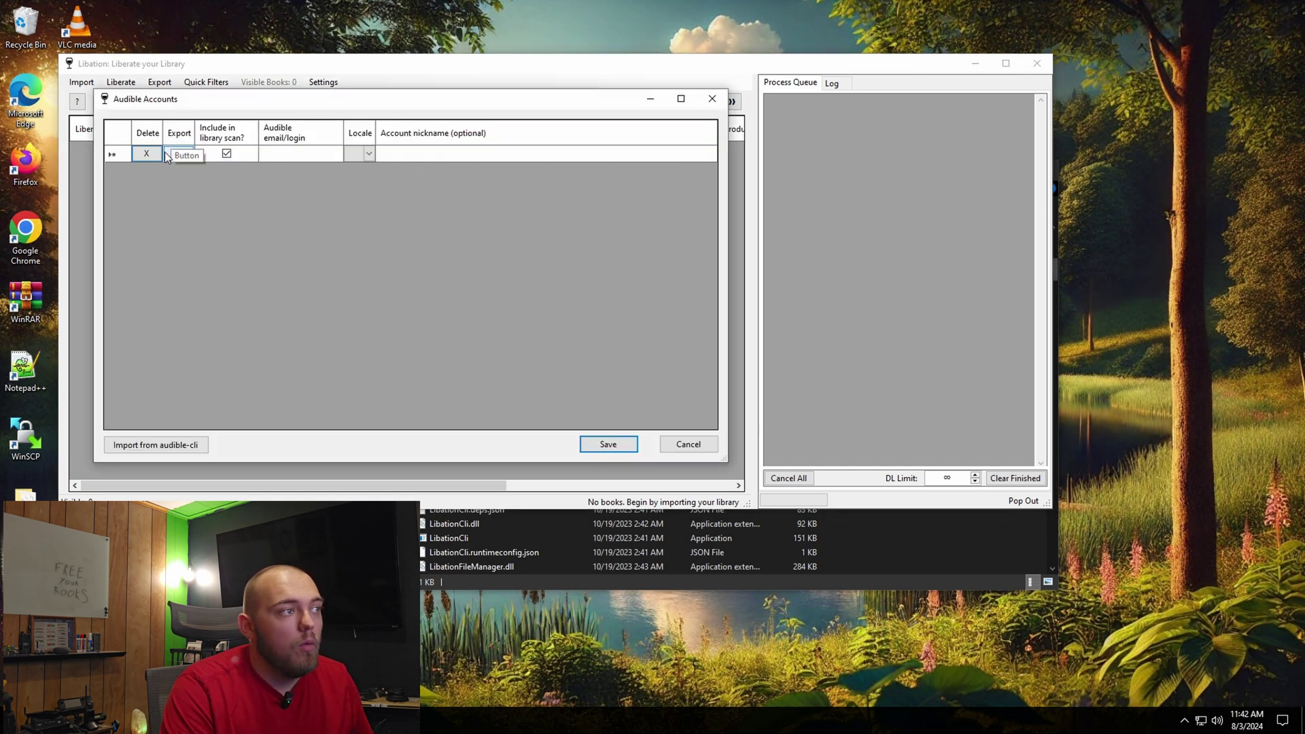
click(327, 153)
click(350, 156)
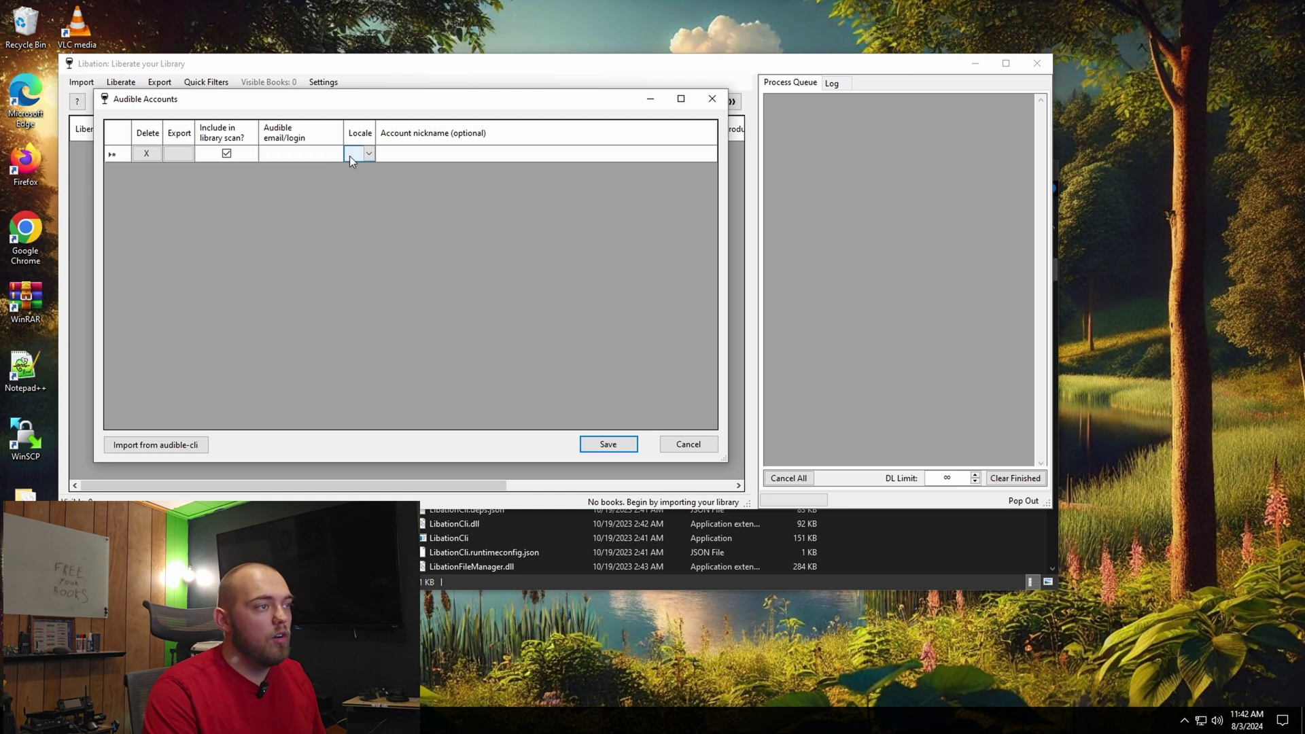
click(349, 156)
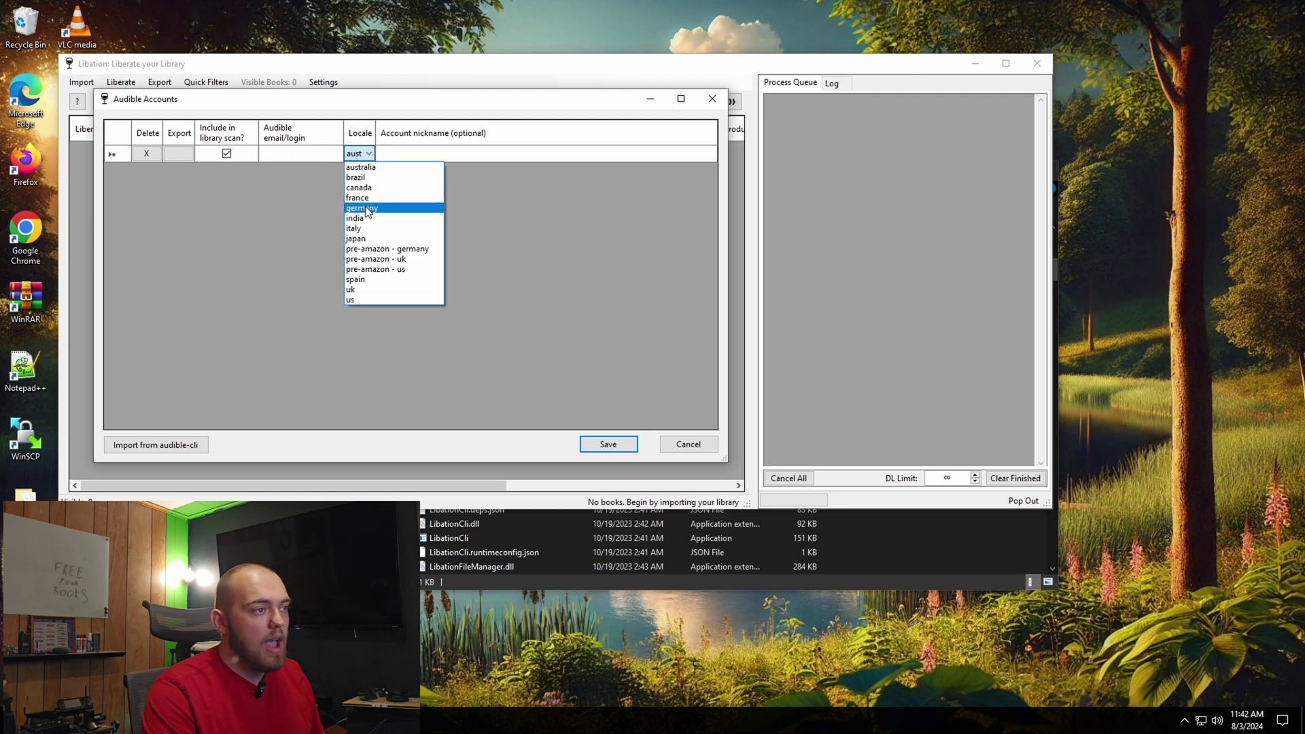
click(373, 298)
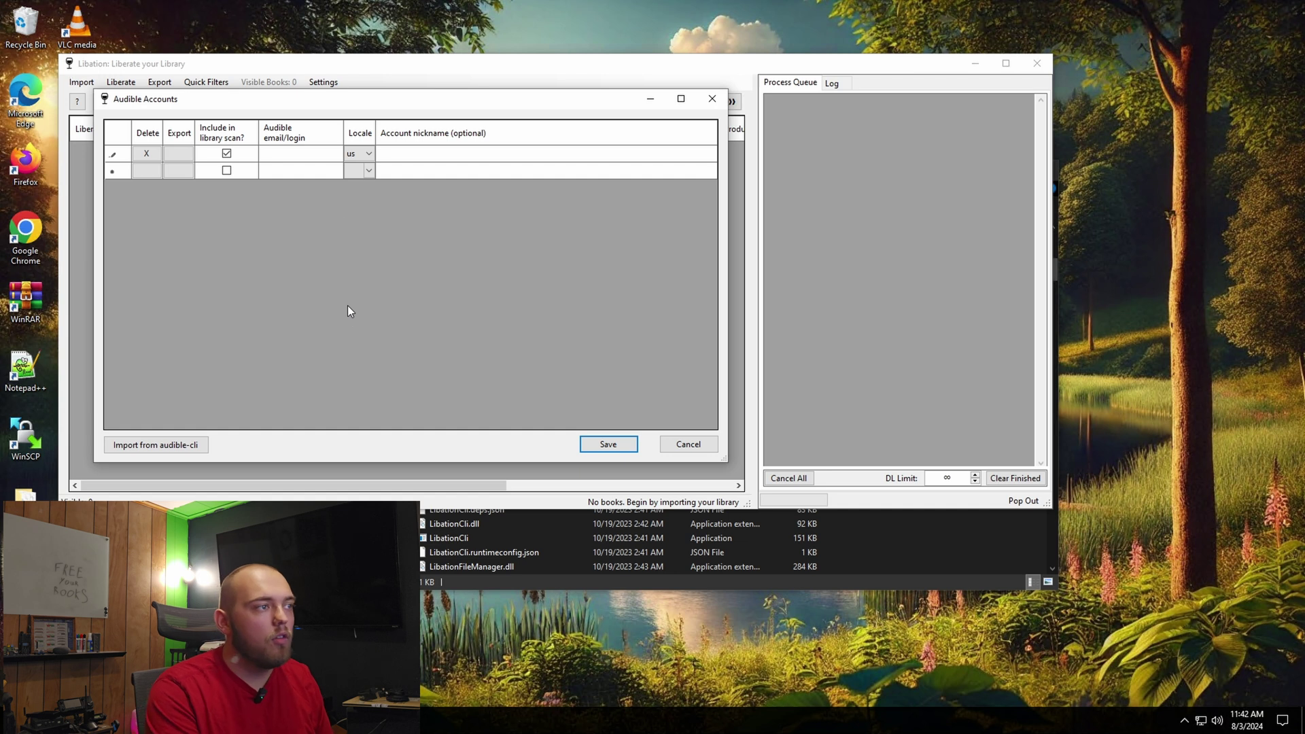
Paste the account's Audible login email into its login cell.
click(316, 155)
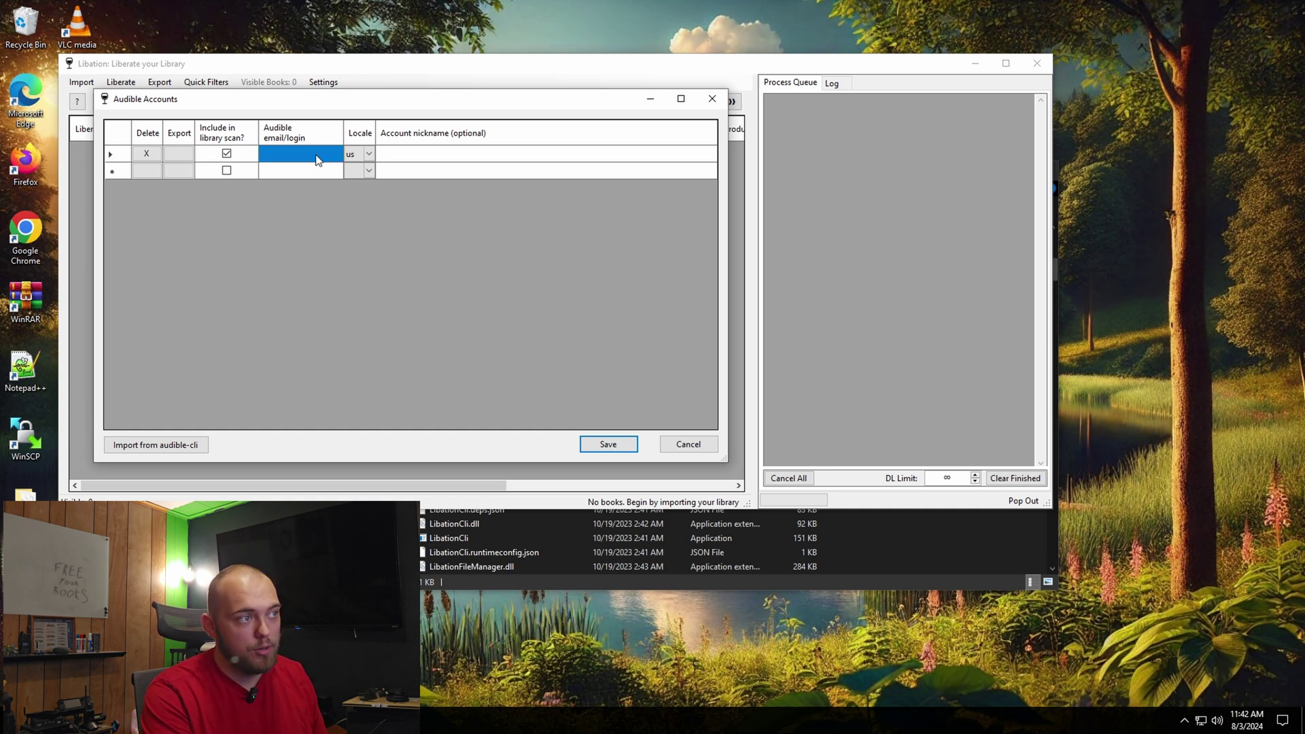
click(316, 157)
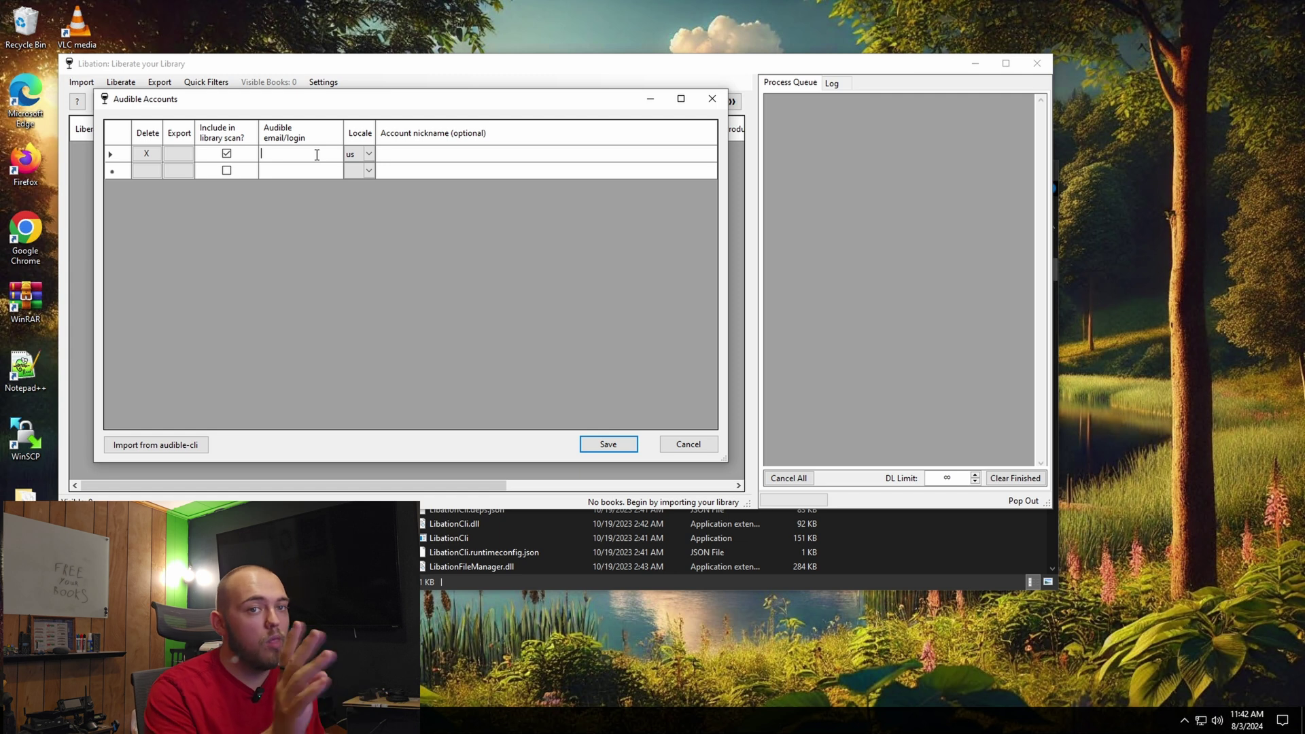
key(ctrl+v)
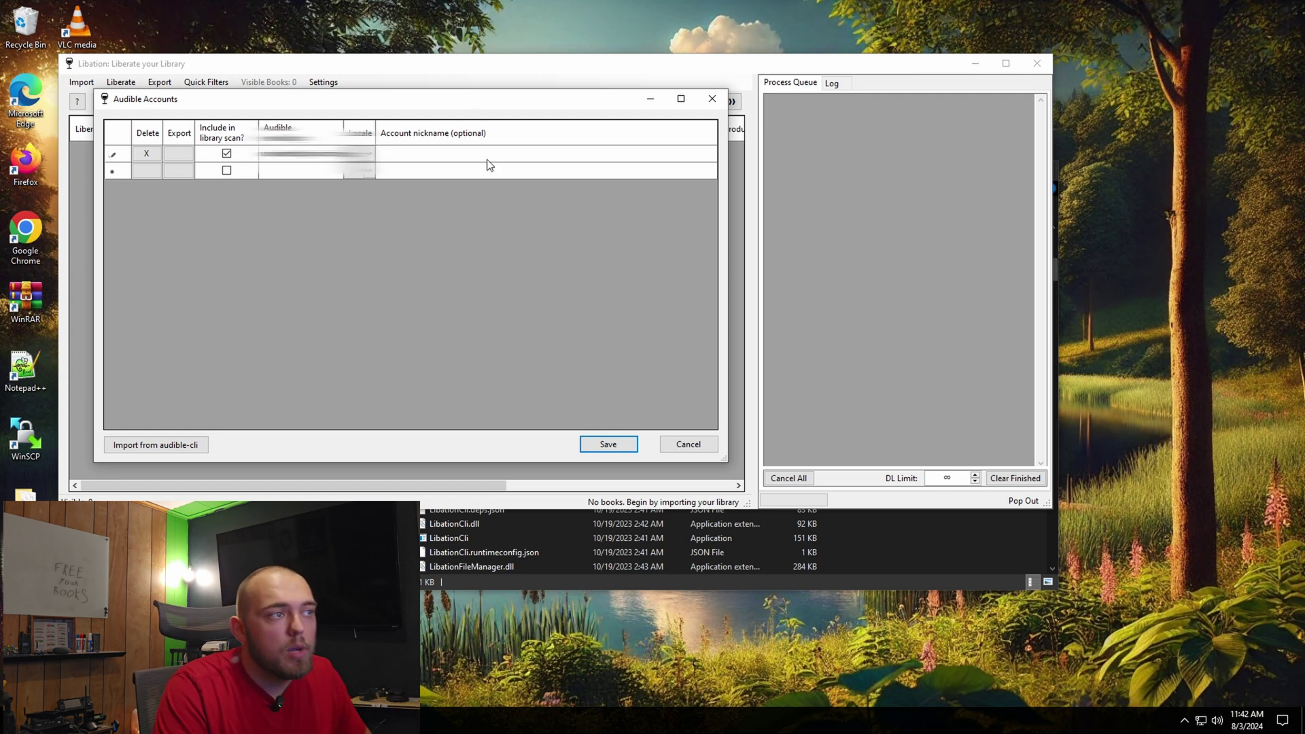
click(492, 154)
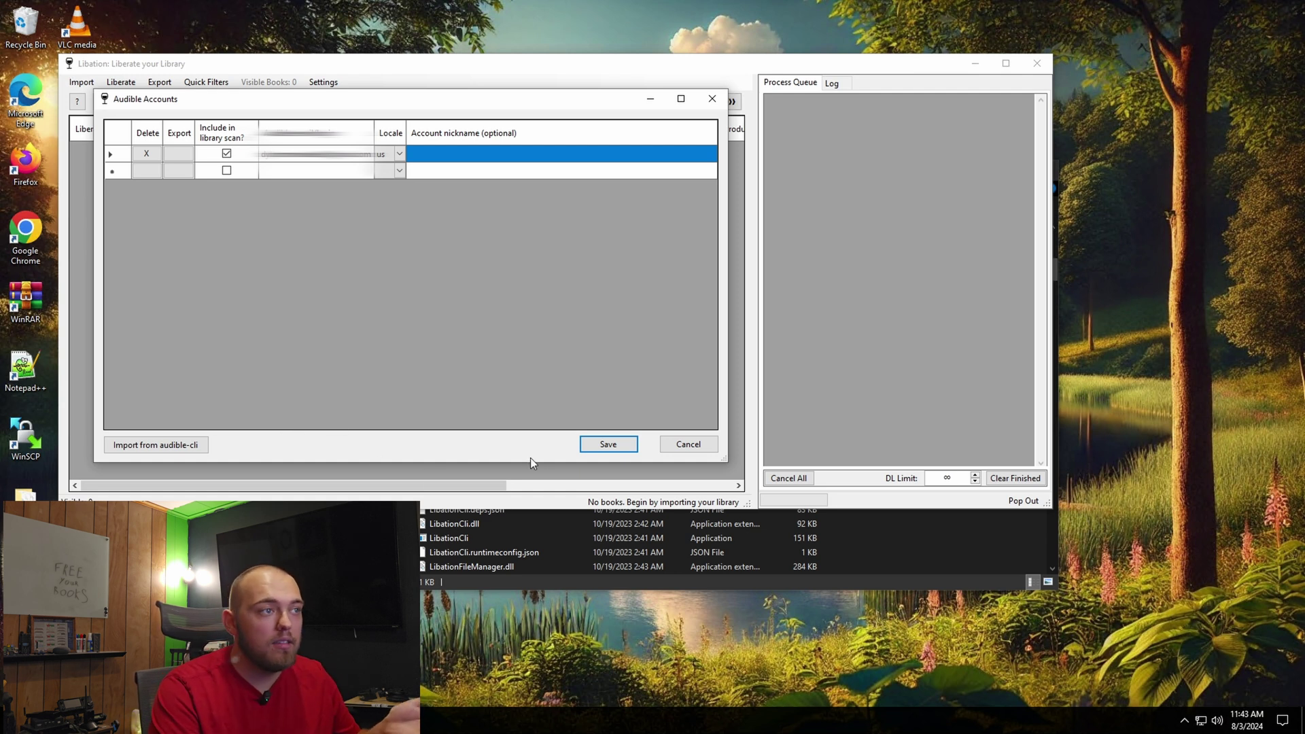
Save the account and sign in to Audible with the password and one-time code, staying signed in.
click(589, 445)
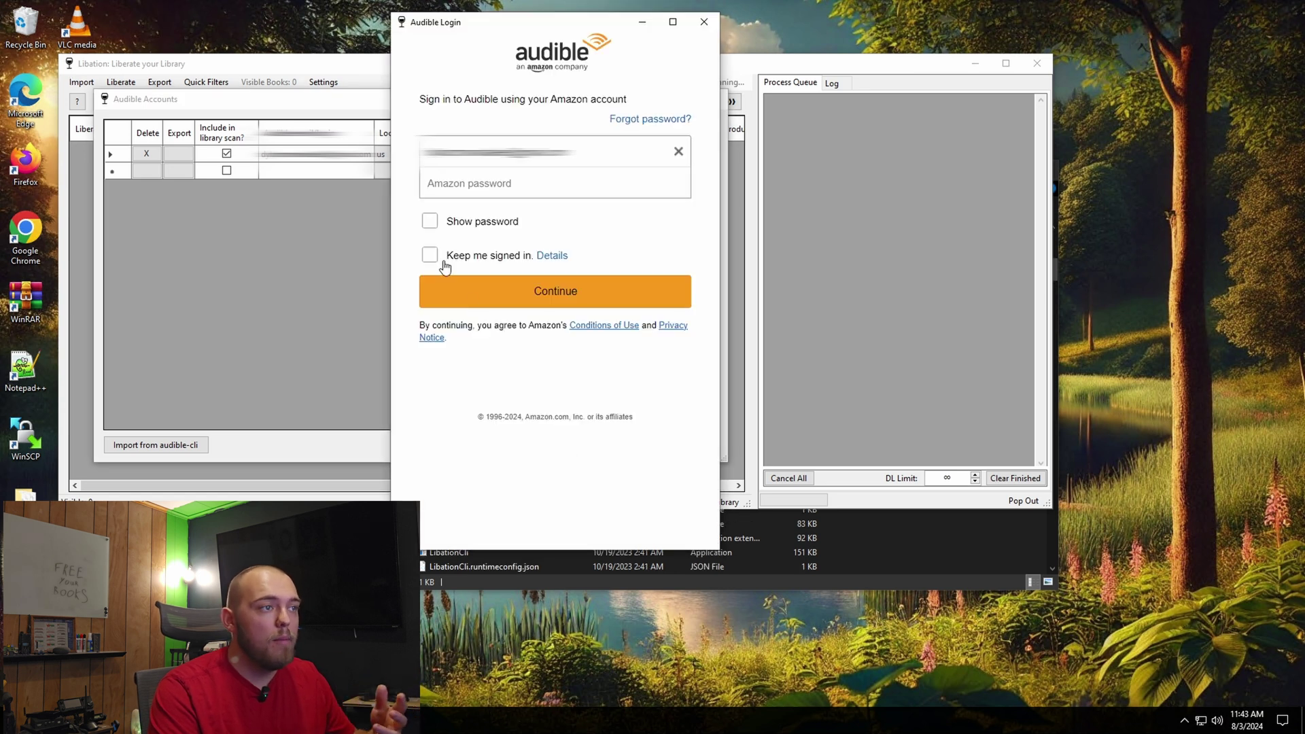
click(429, 255)
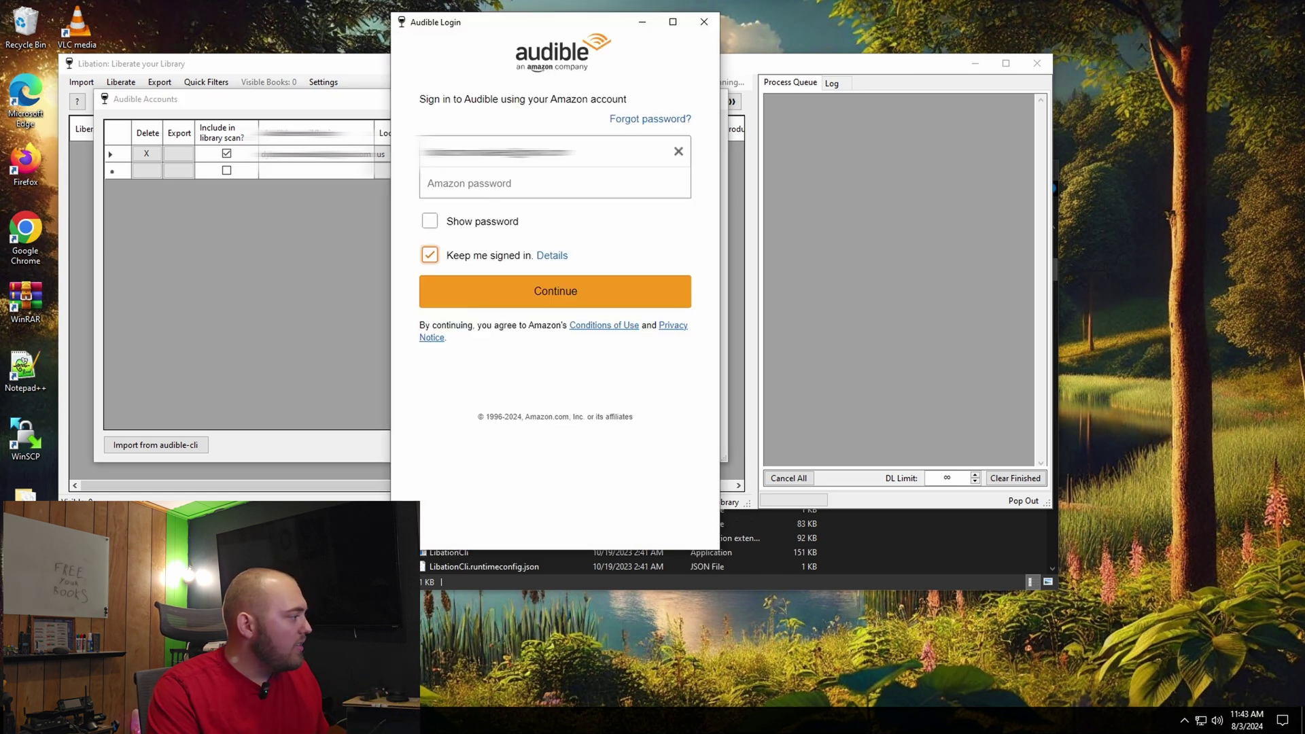
click(524, 182)
key(ctrl+v)
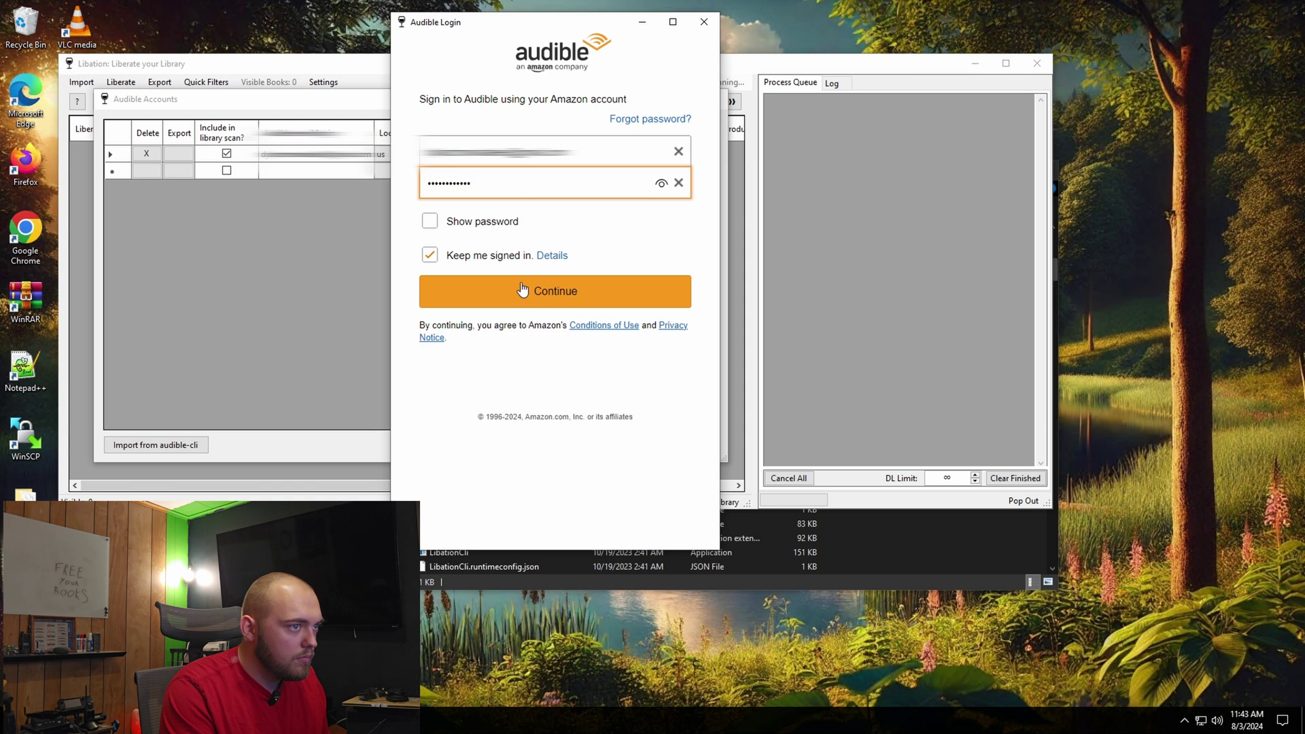
click(520, 293)
click(492, 187)
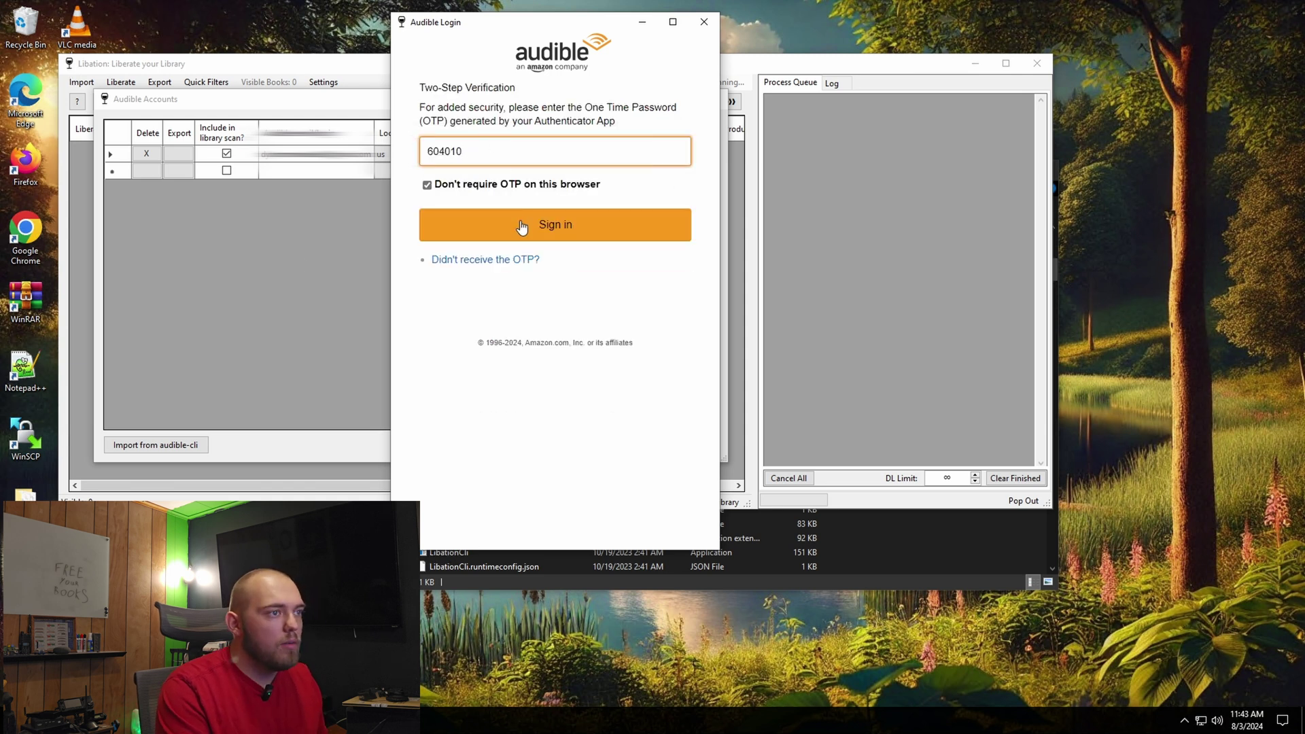
click(521, 225)
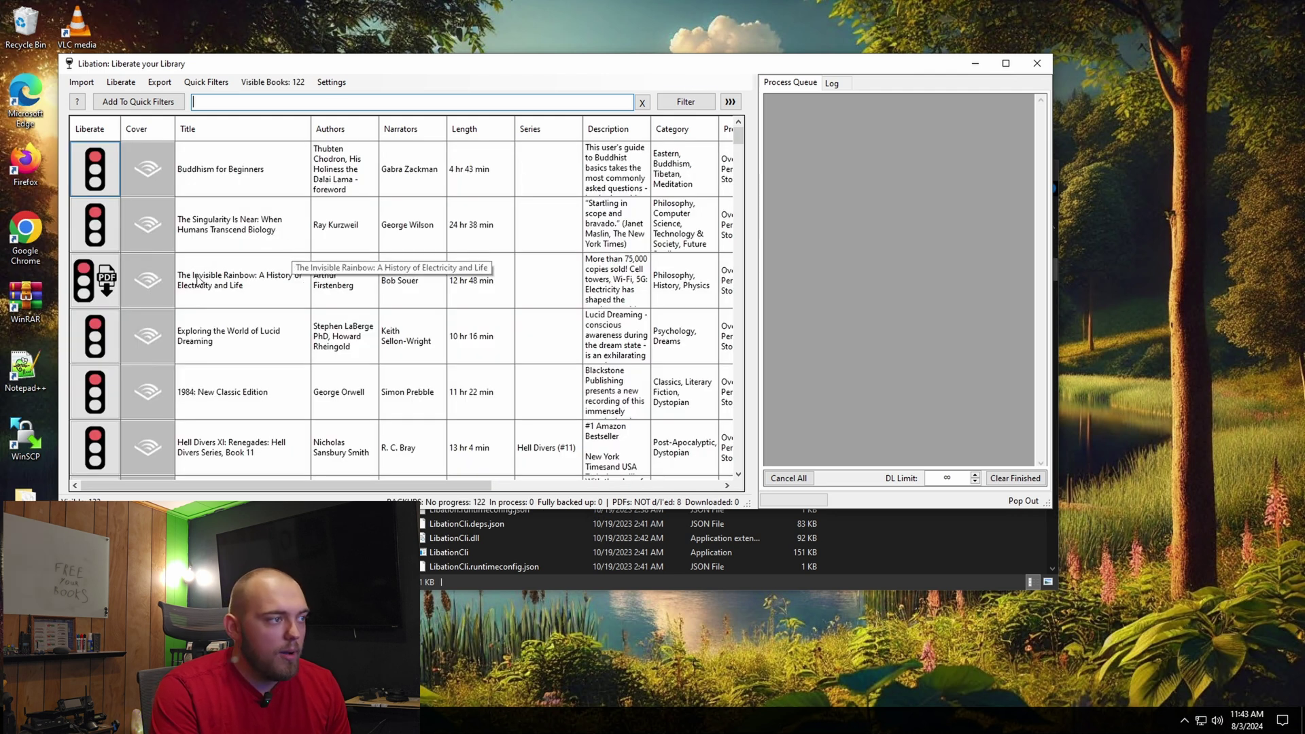
Liberate 1984 and Buddhism for Beginners, filter 'bible' to queue The Holy Bible, then clear the filter.
click(83, 386)
click(102, 182)
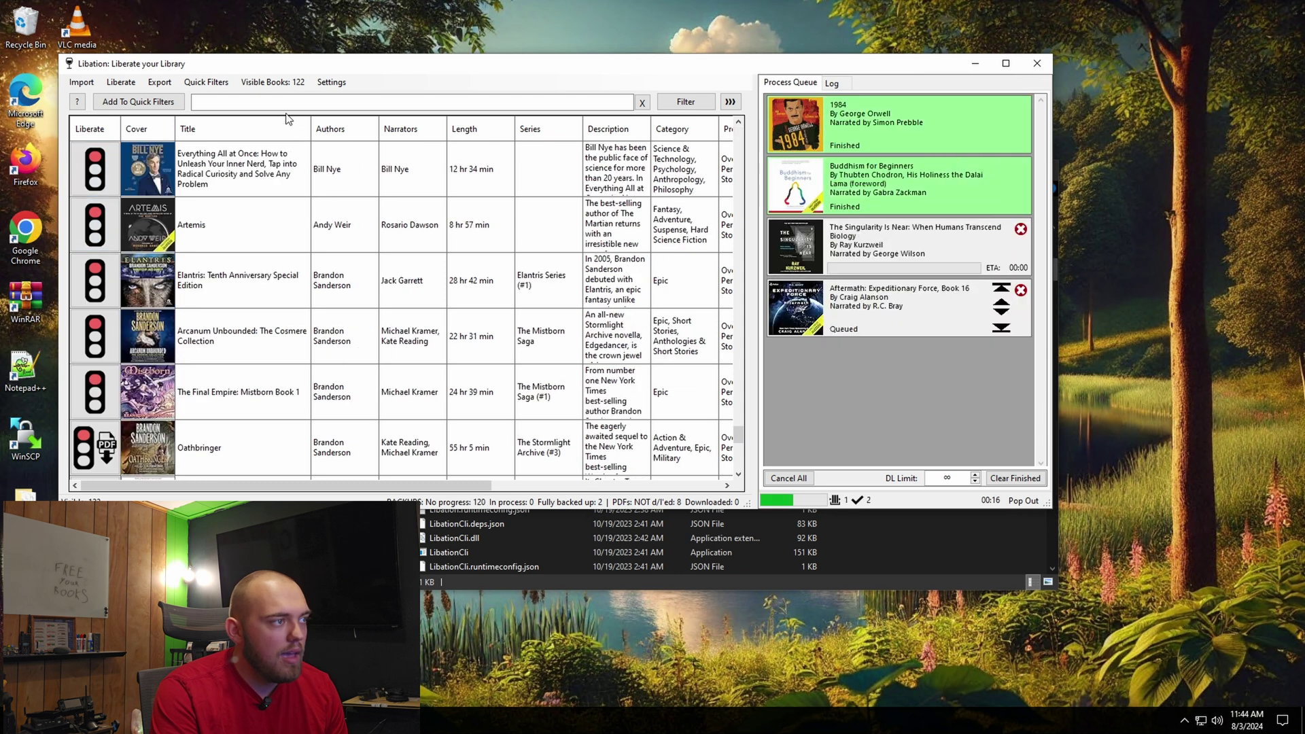
click(197, 102)
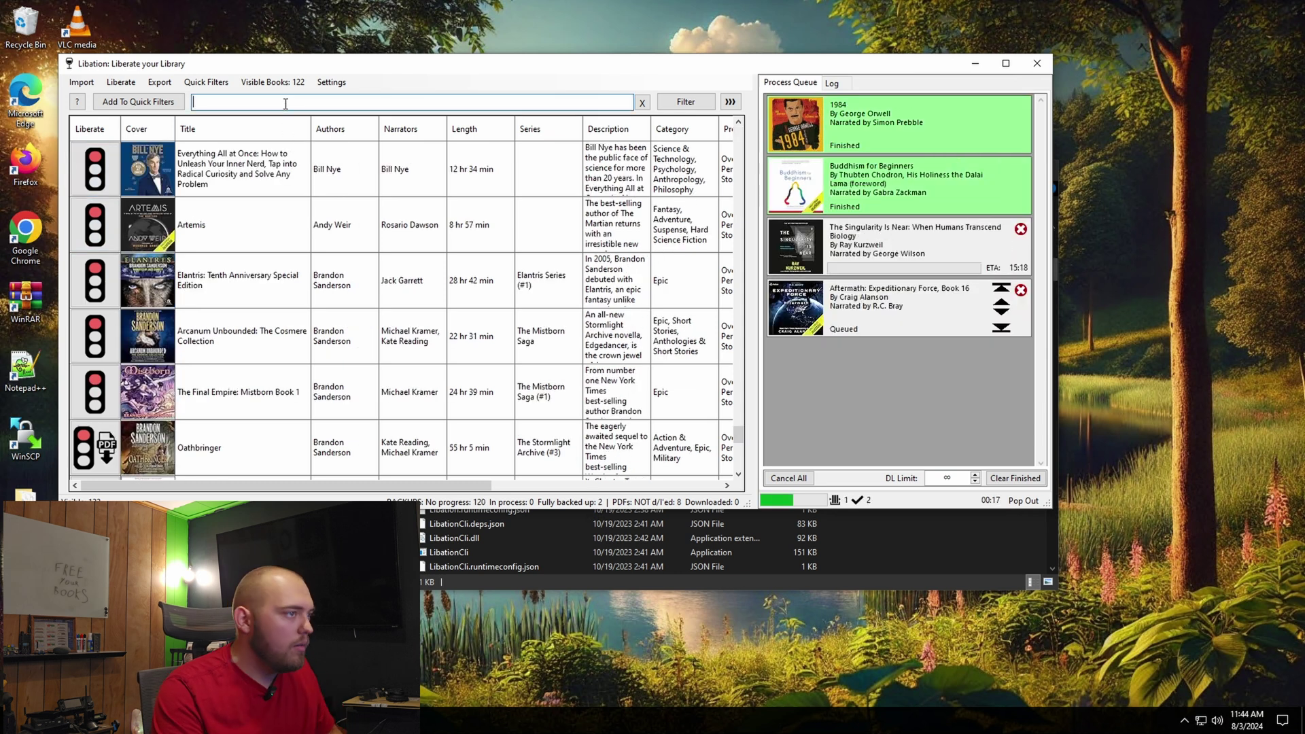
text(bible)
key(Return)
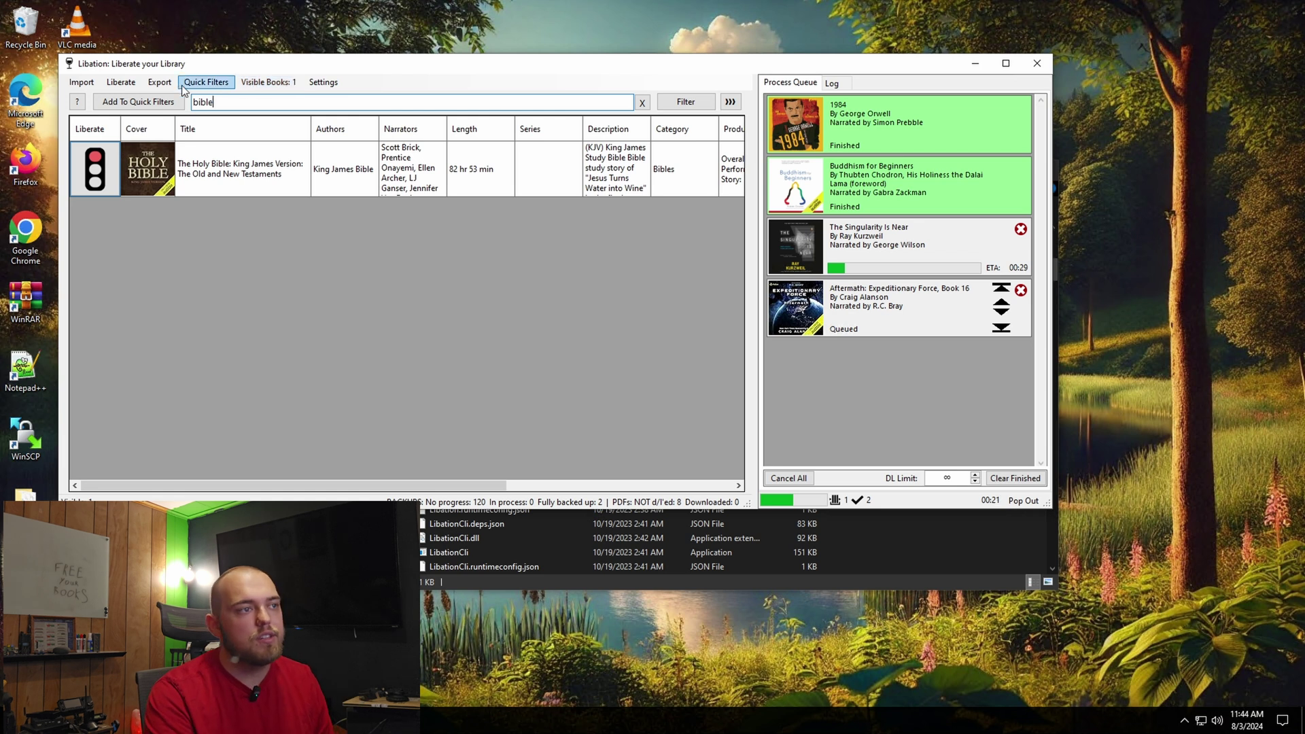
click(78, 186)
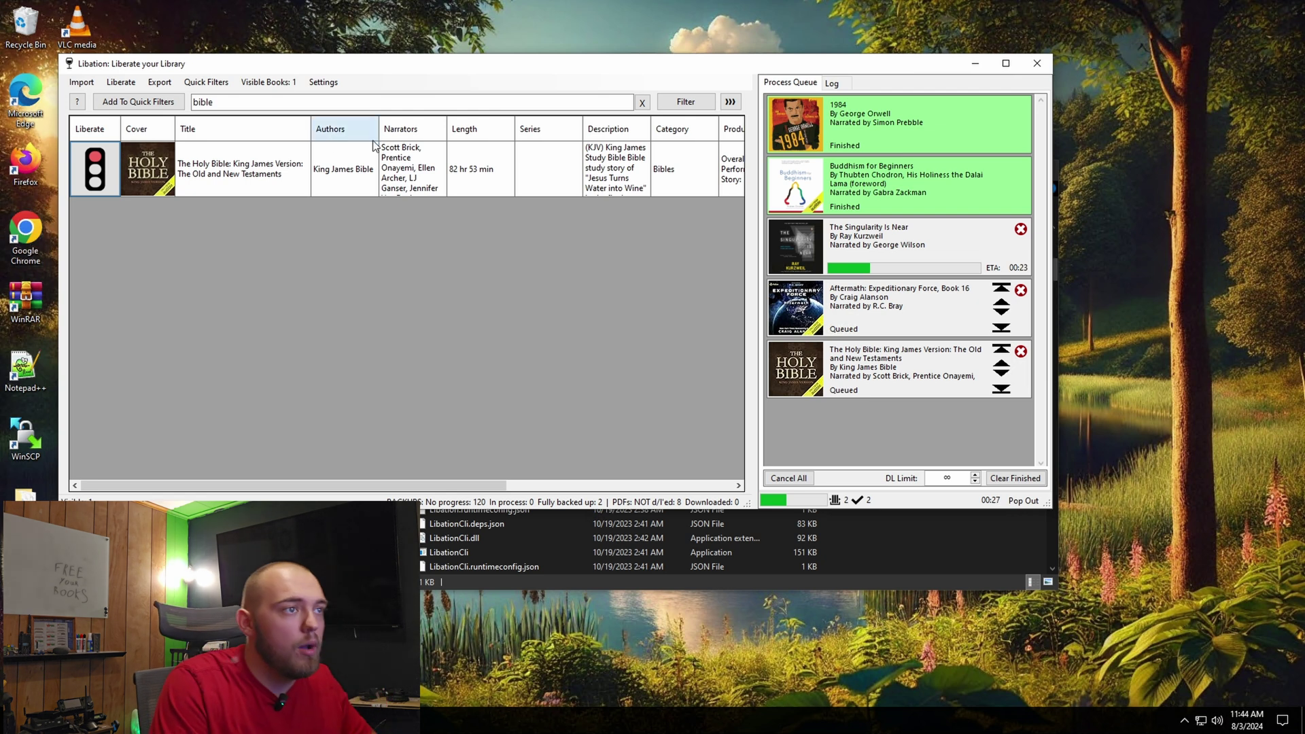
click(642, 103)
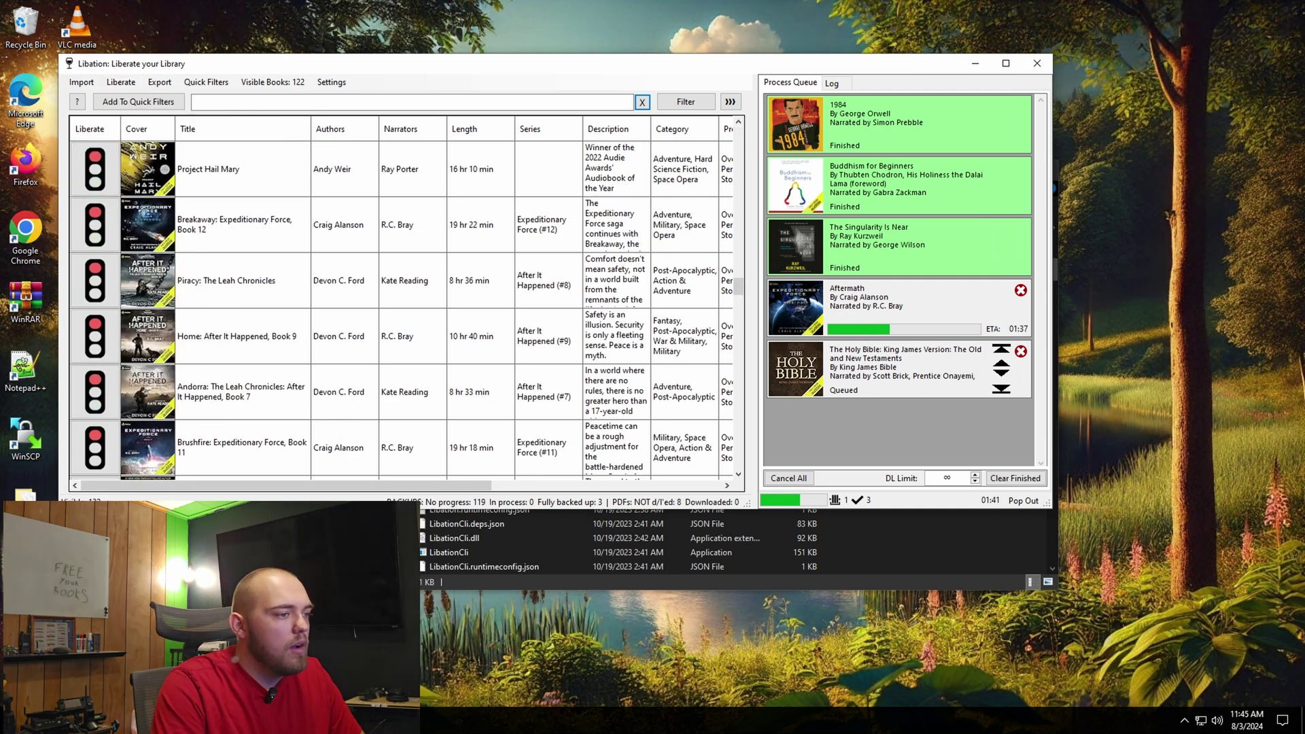
Run AudiobookshelfInstaller.v2.11.0 past the SmartScreen warning and finish setup with default options.
key(alt+Tab)
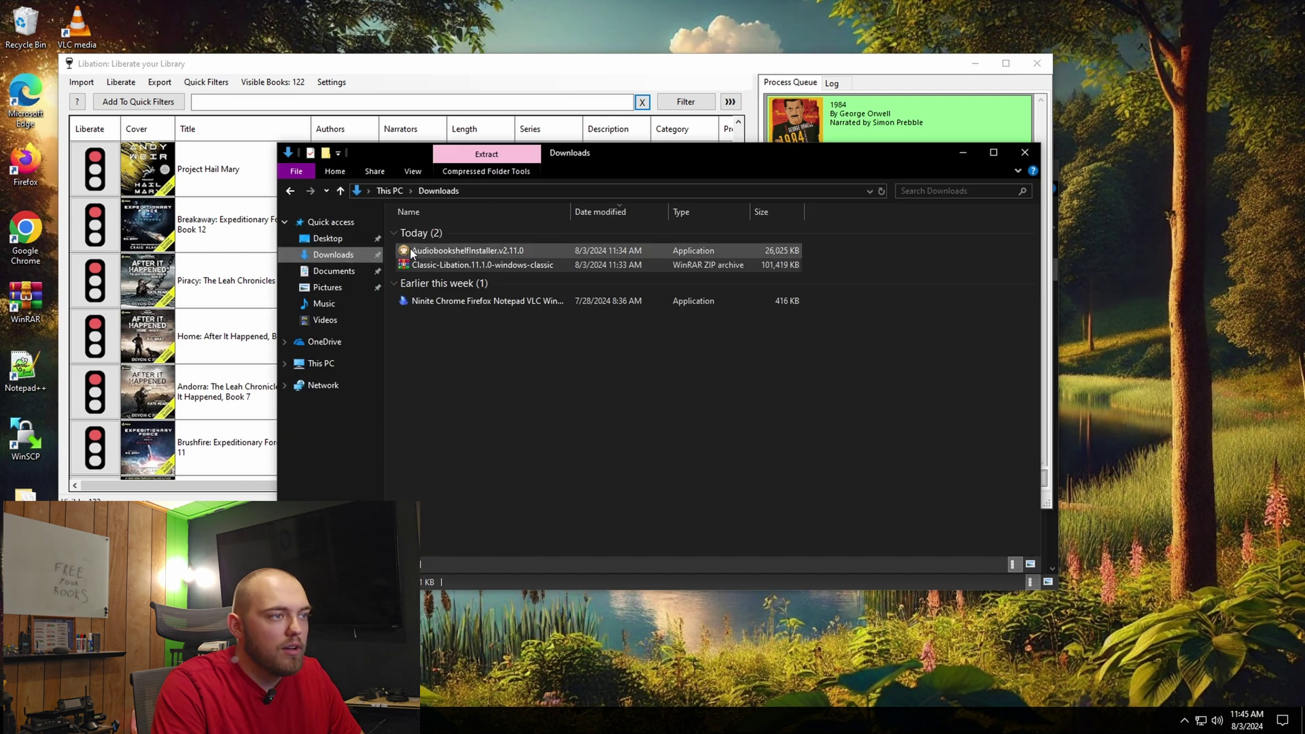
double_click(475, 250)
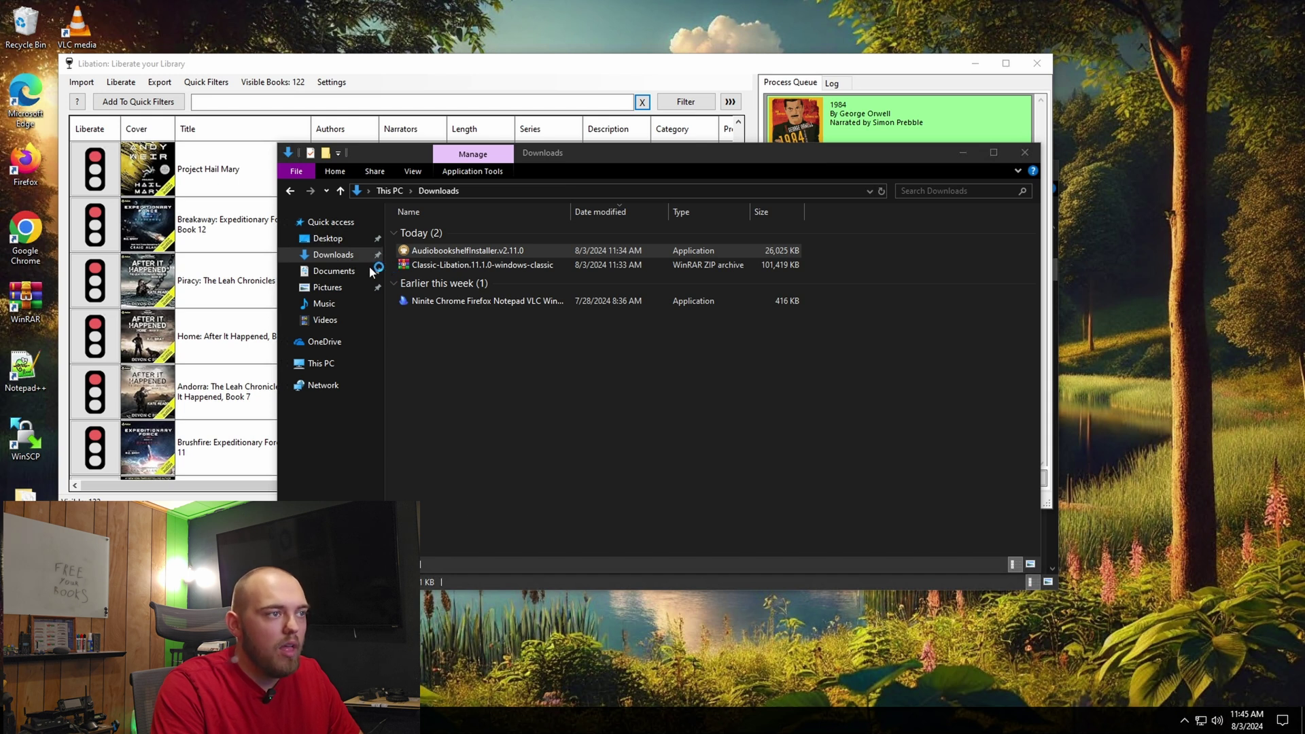
click(713, 483)
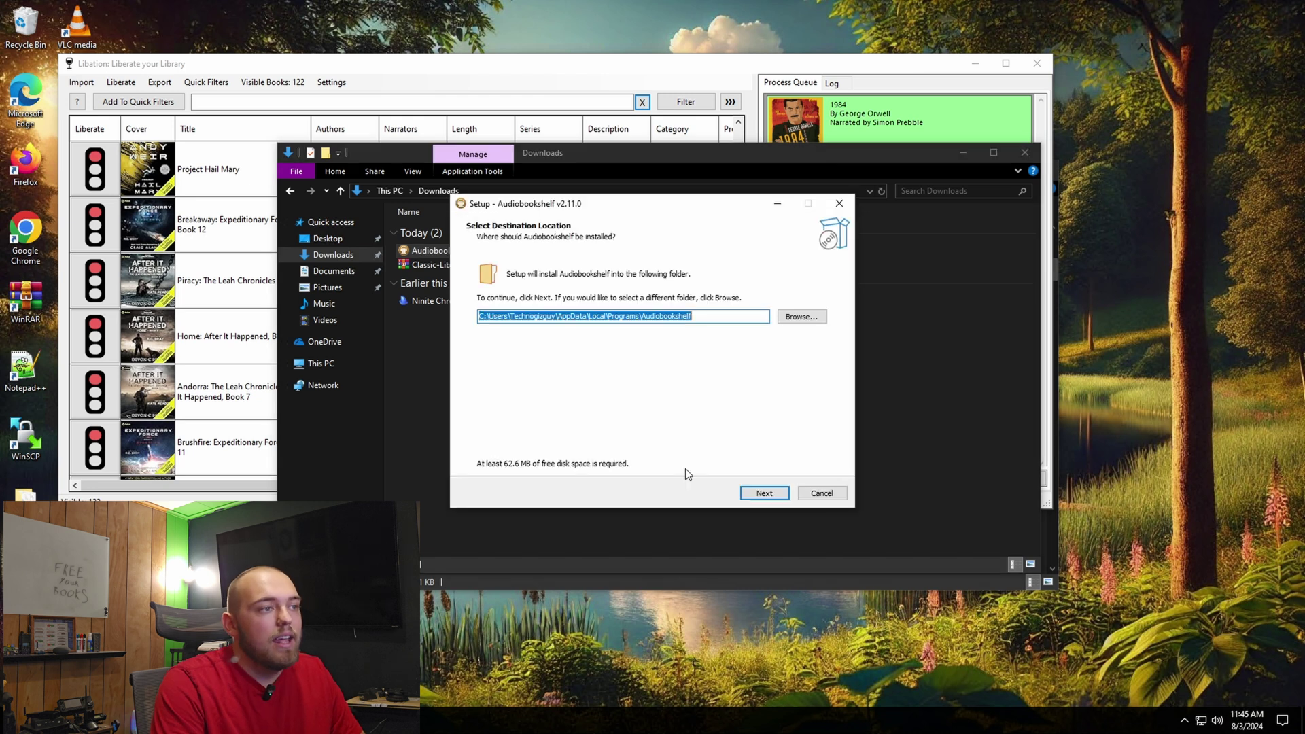
click(757, 489)
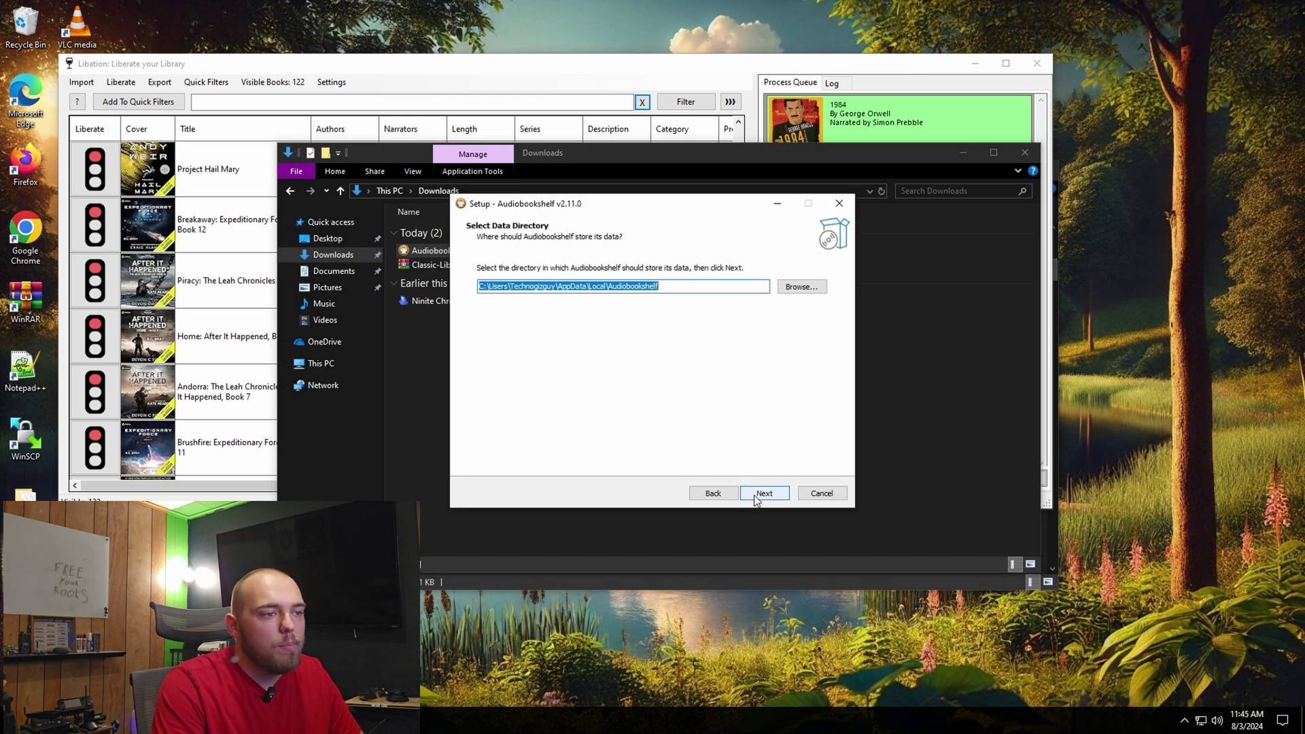
click(757, 491)
click(756, 493)
click(756, 494)
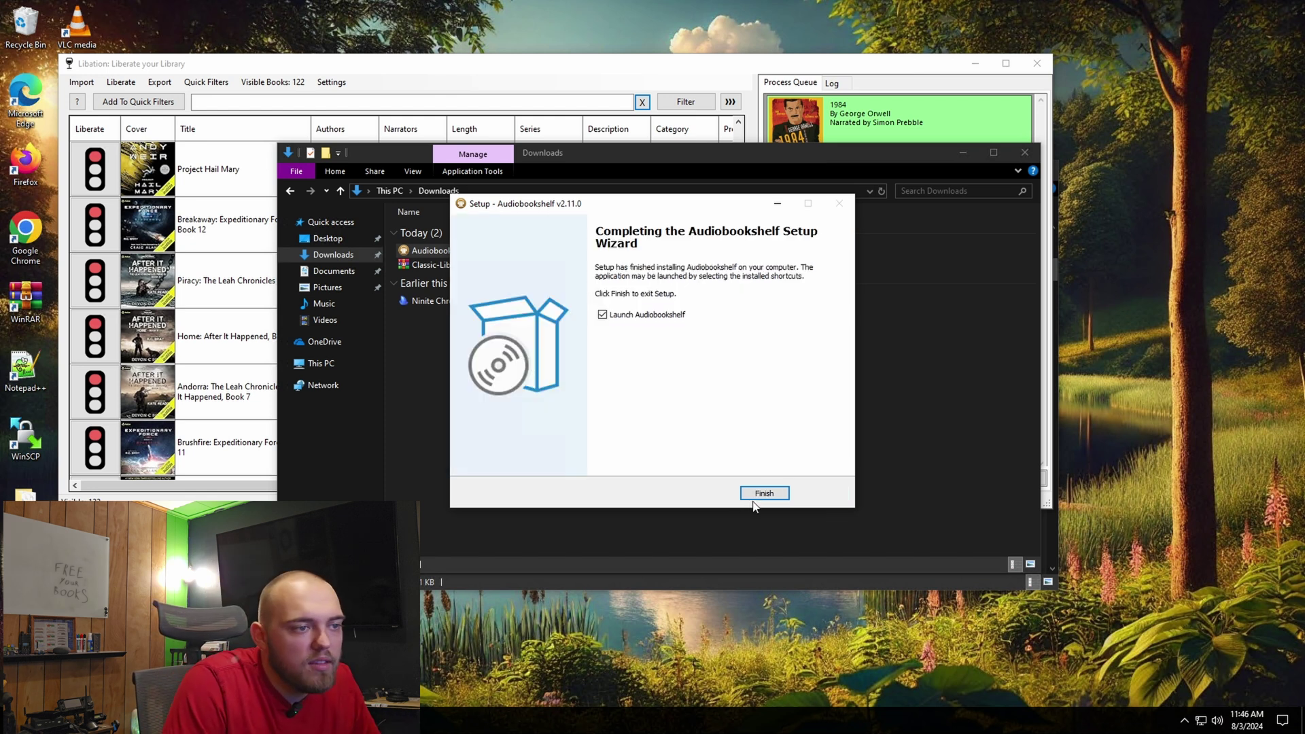
click(758, 492)
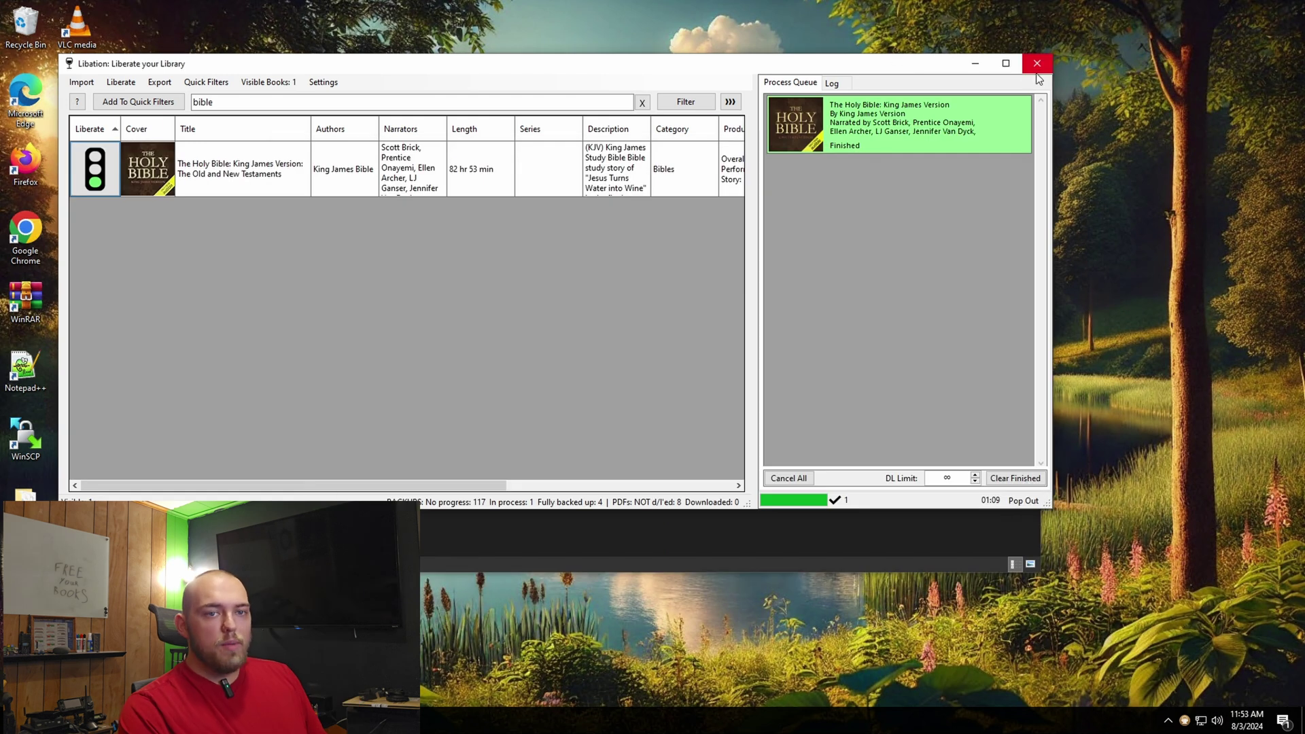
Close Libation and check Desktop > Audiobooks for the four downloaded book folders.
click(1037, 64)
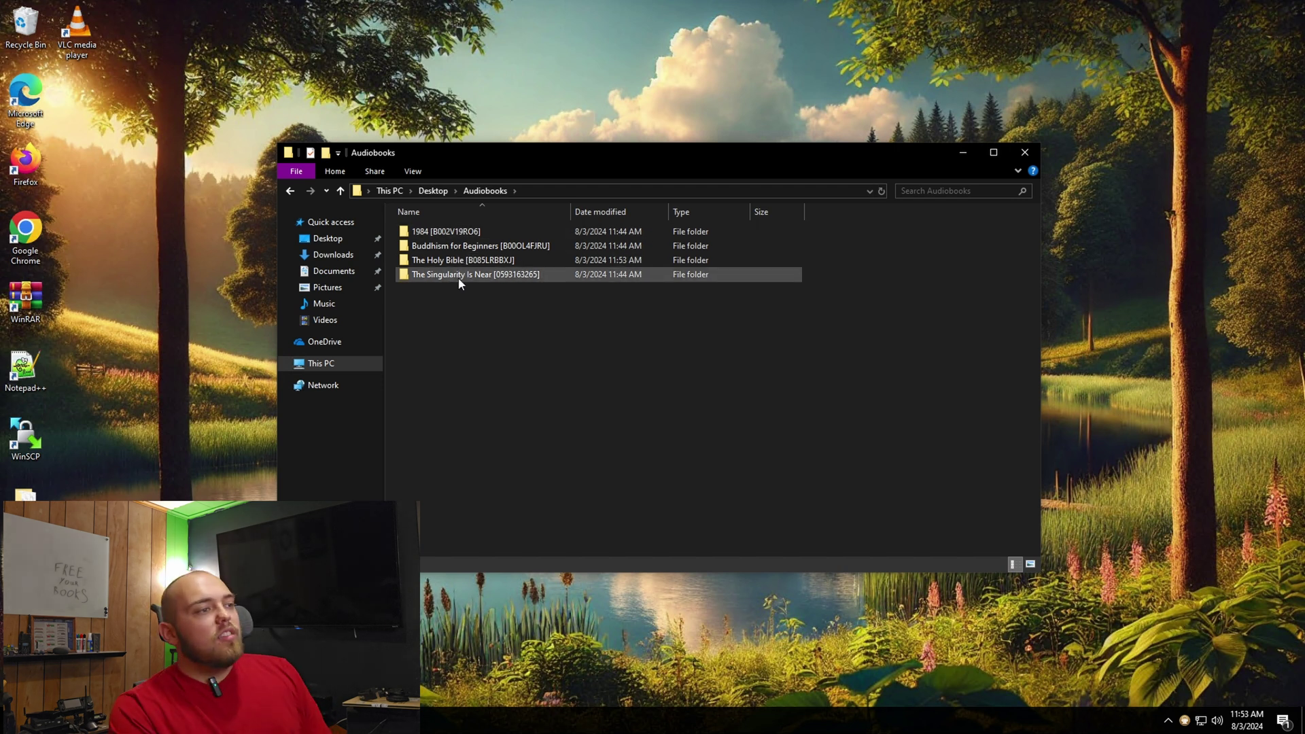
mouse_move(459, 278)
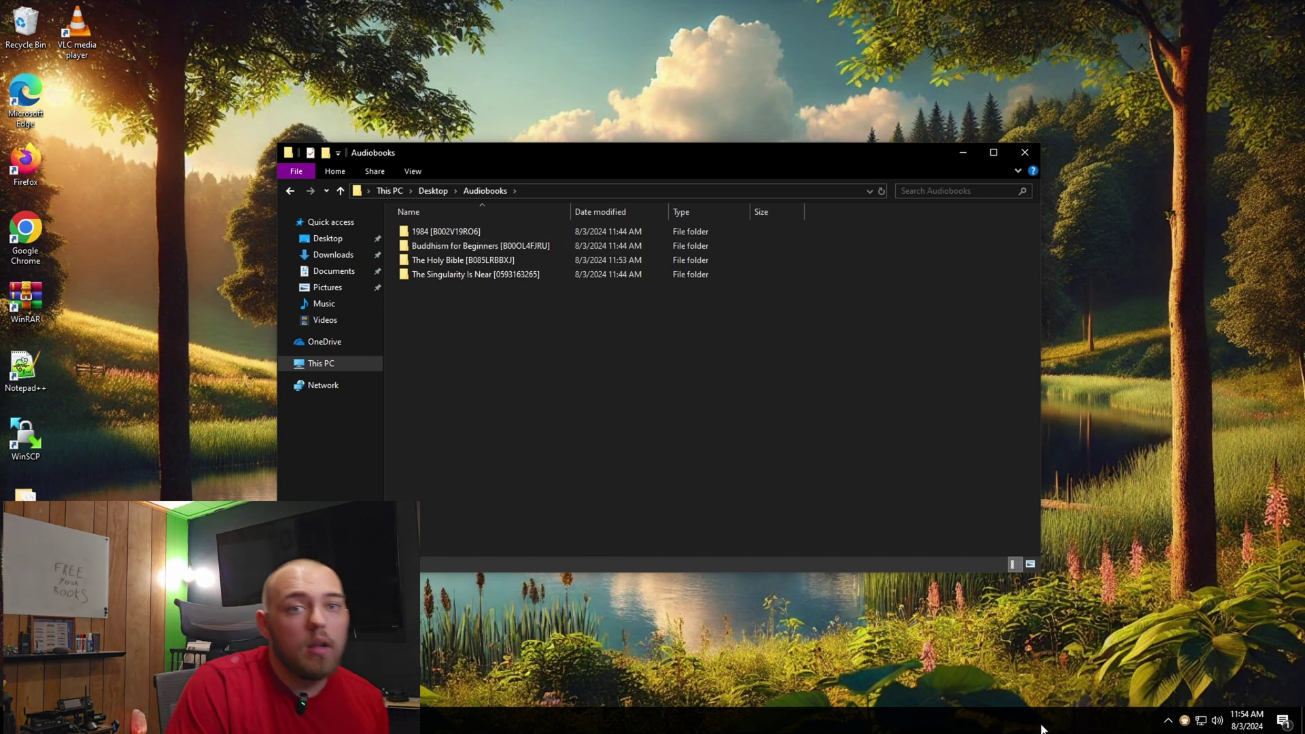
Log in to the Audiobookshelf server as the root user with the account password.
click(1186, 721)
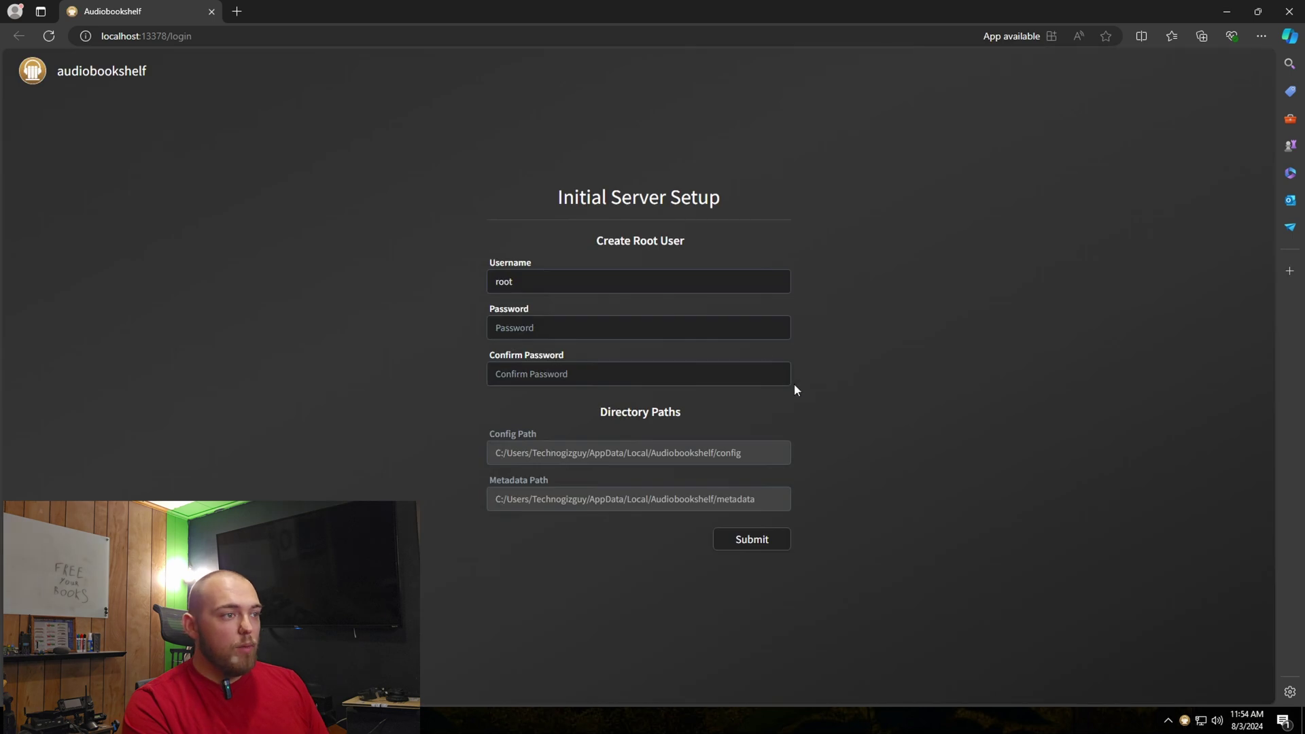
click(742, 326)
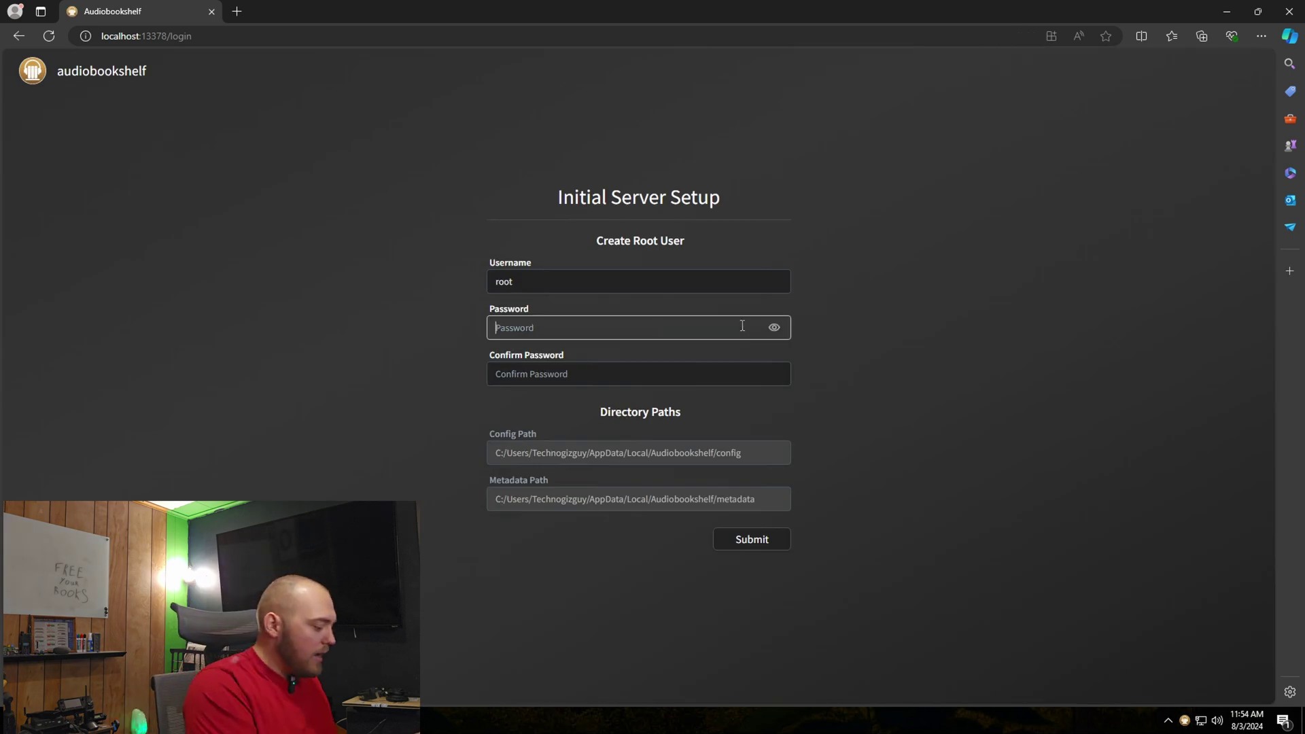
text(p)
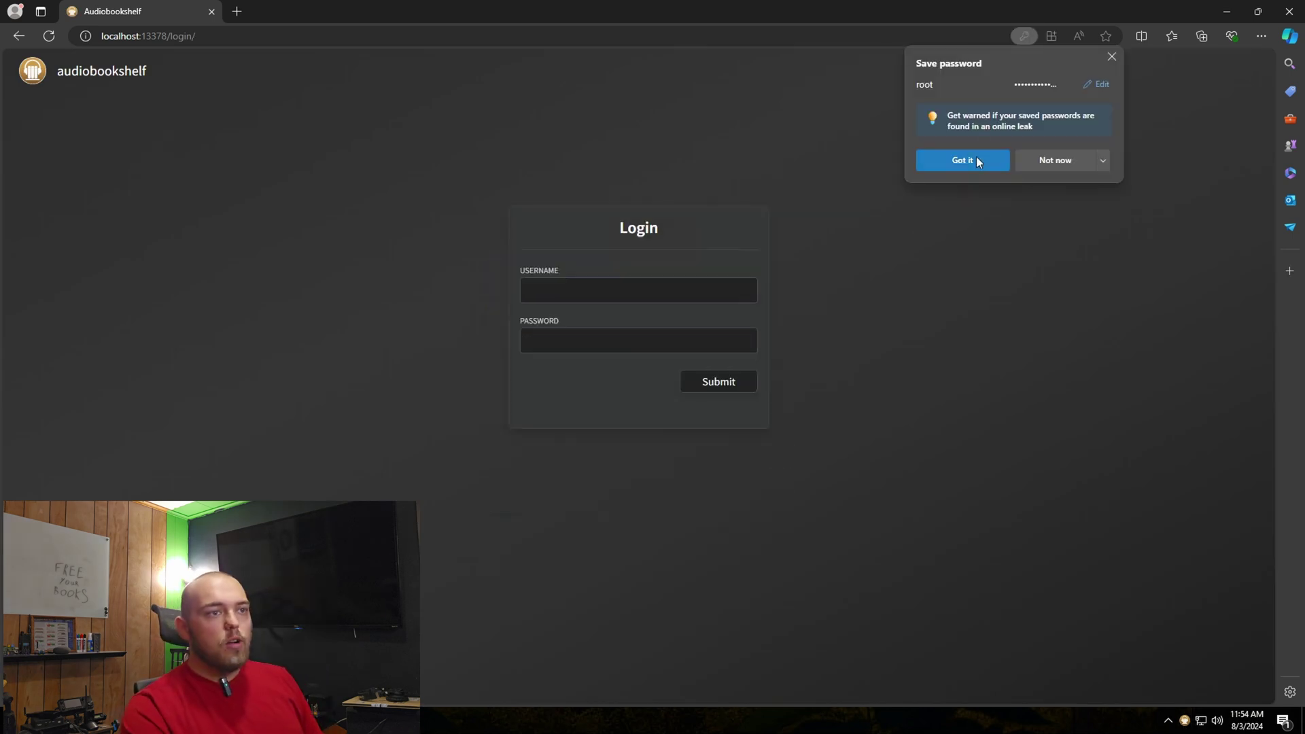
click(978, 157)
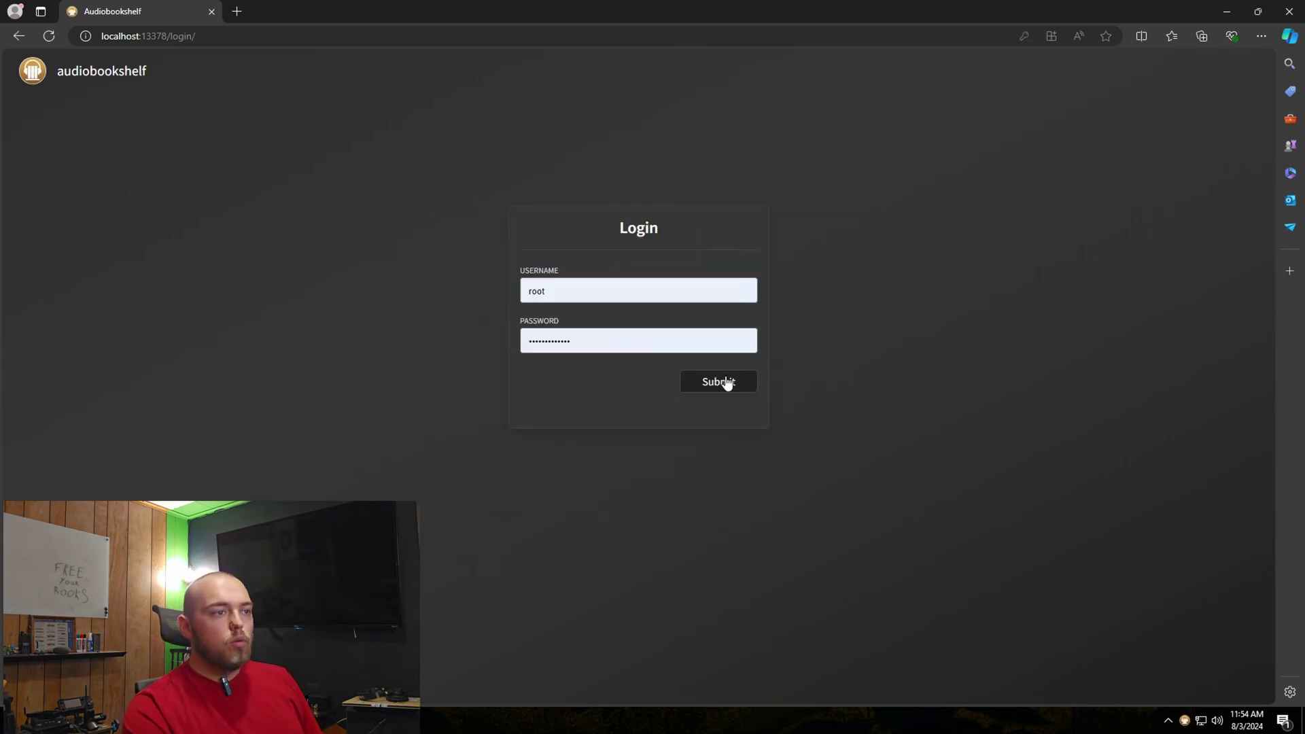
click(725, 383)
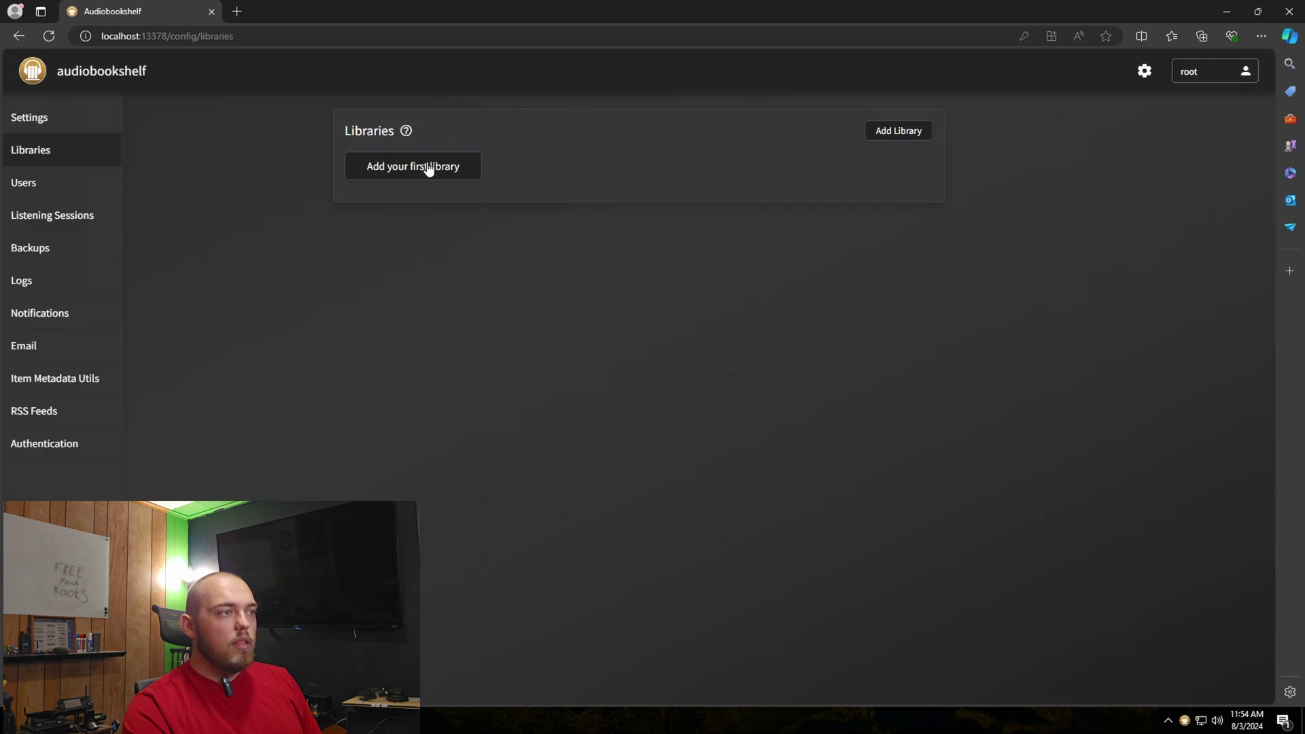
Set up a new Books library named Audiobooks with Audible.com metadata and a books icon.
click(428, 168)
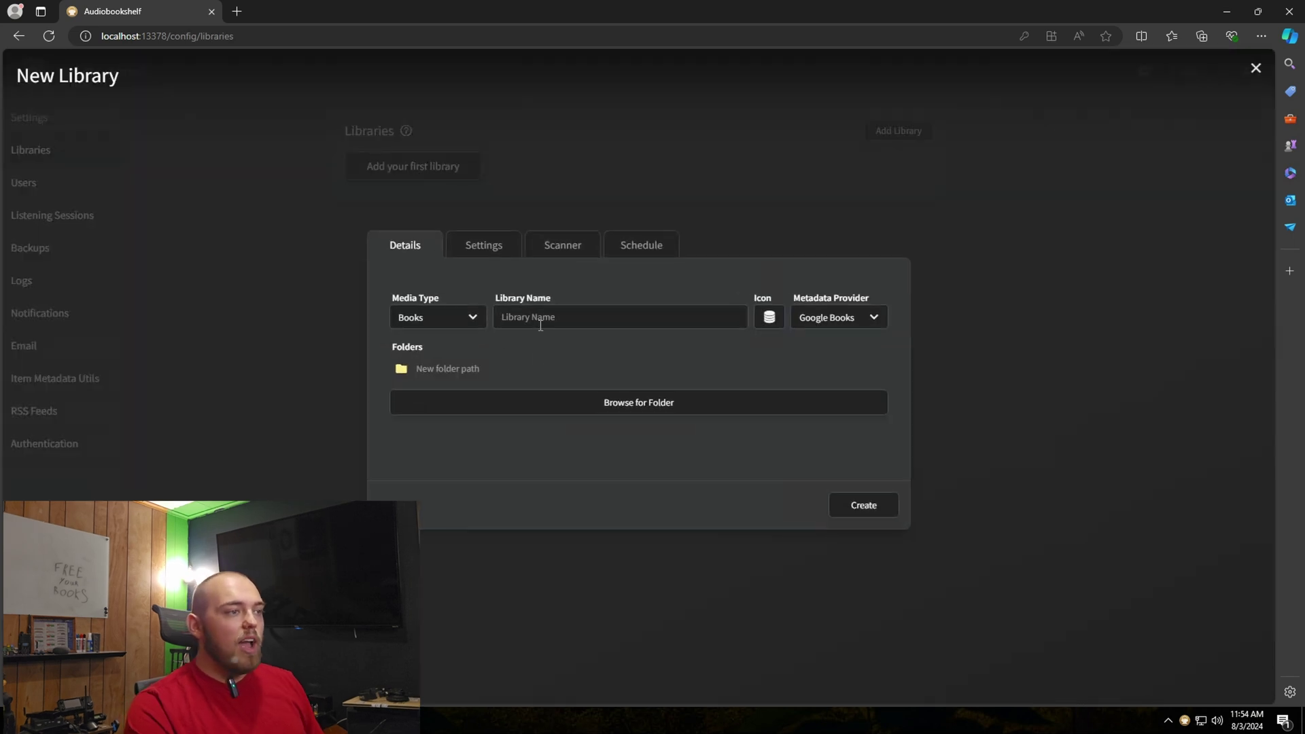
click(434, 318)
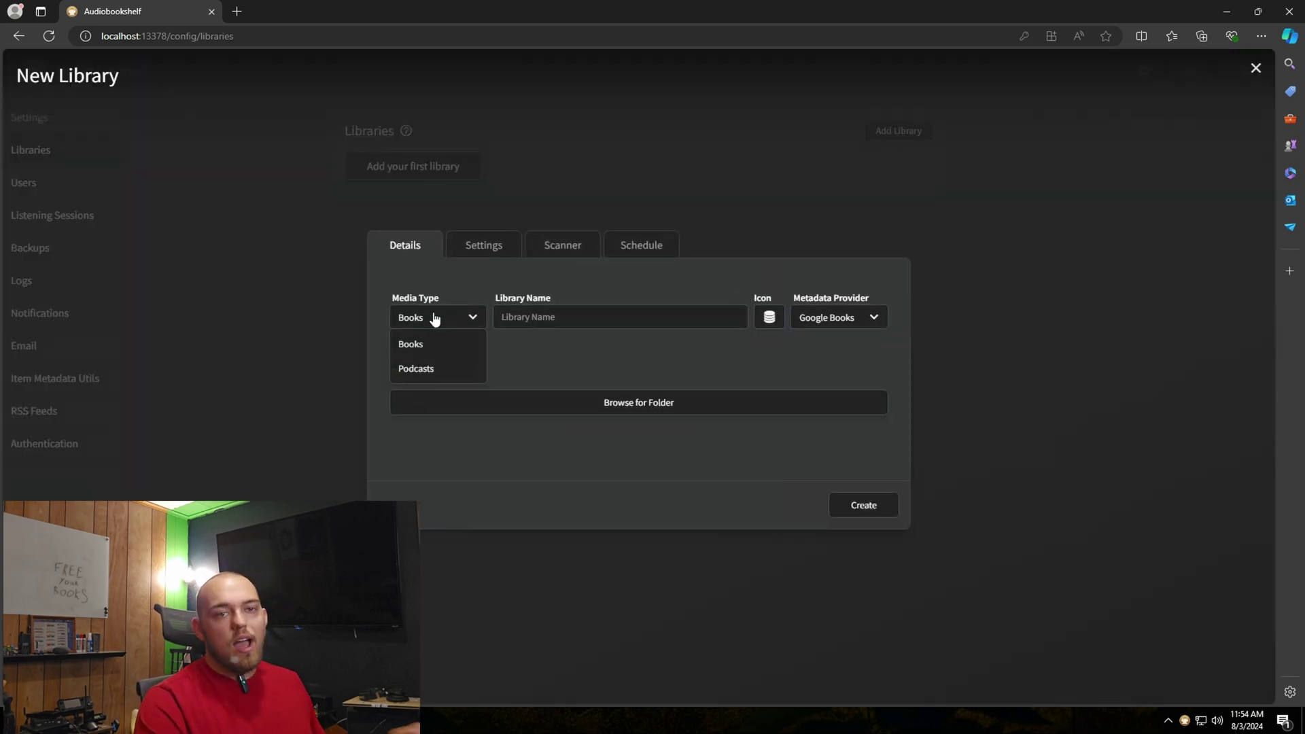
click(432, 329)
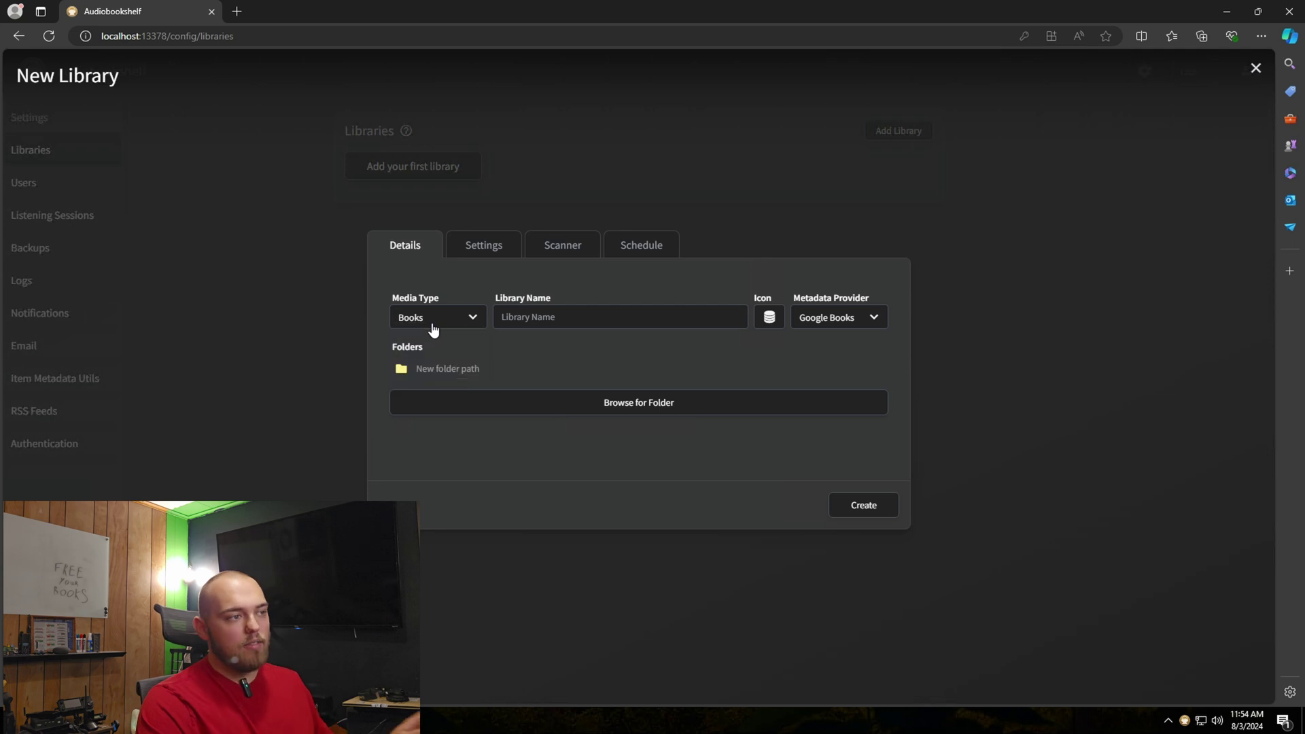
click(537, 320)
text(Audiobooks)
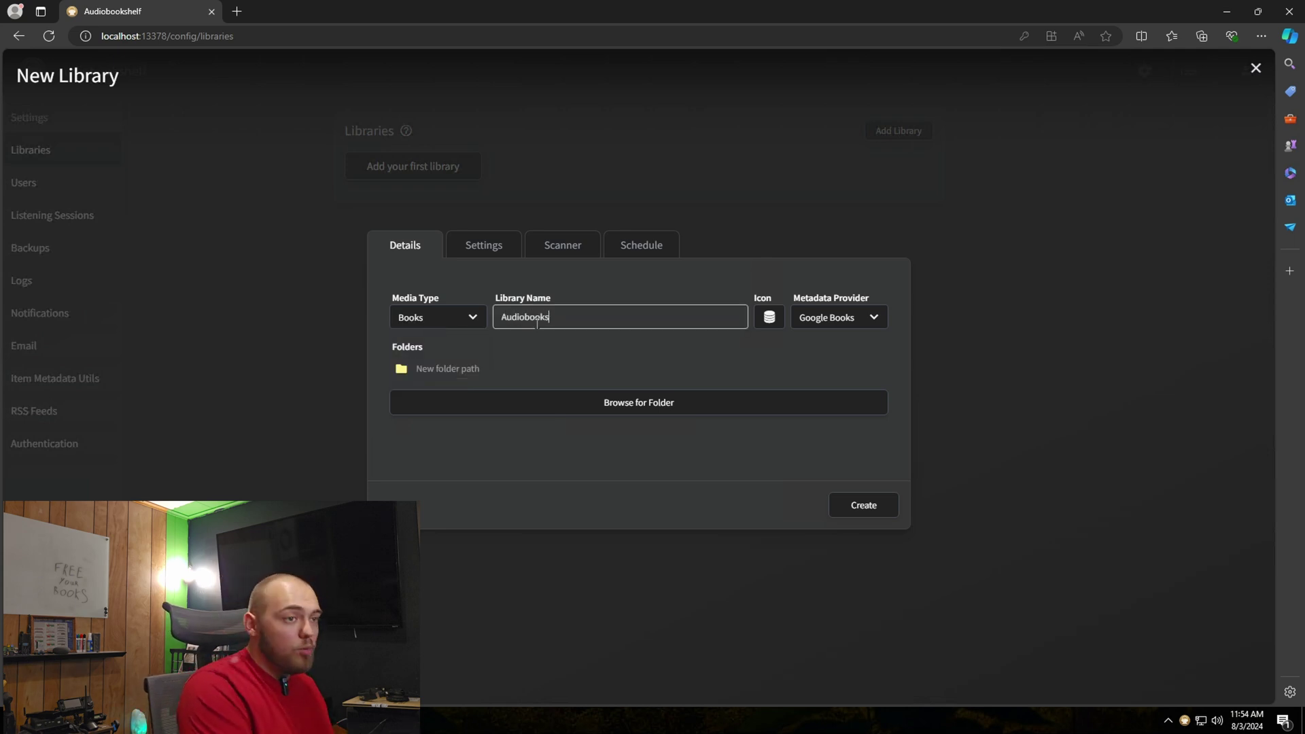
click(809, 322)
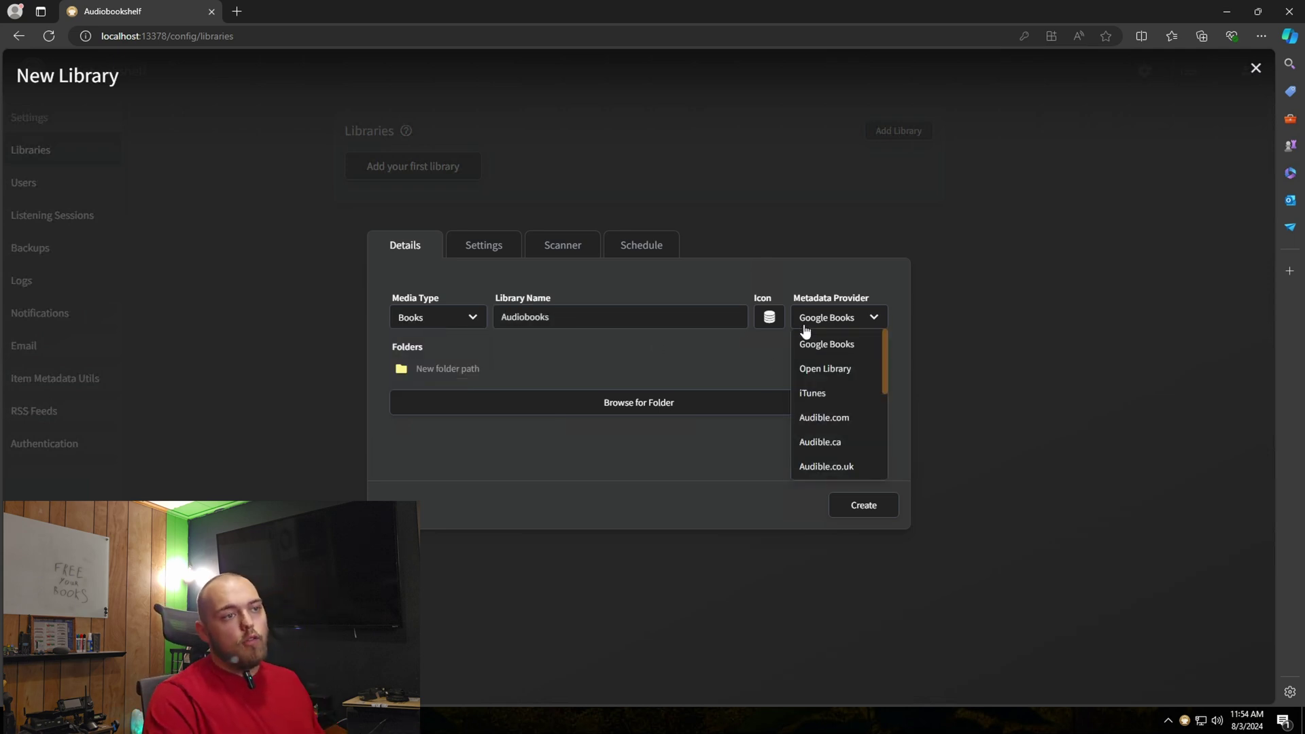
click(809, 417)
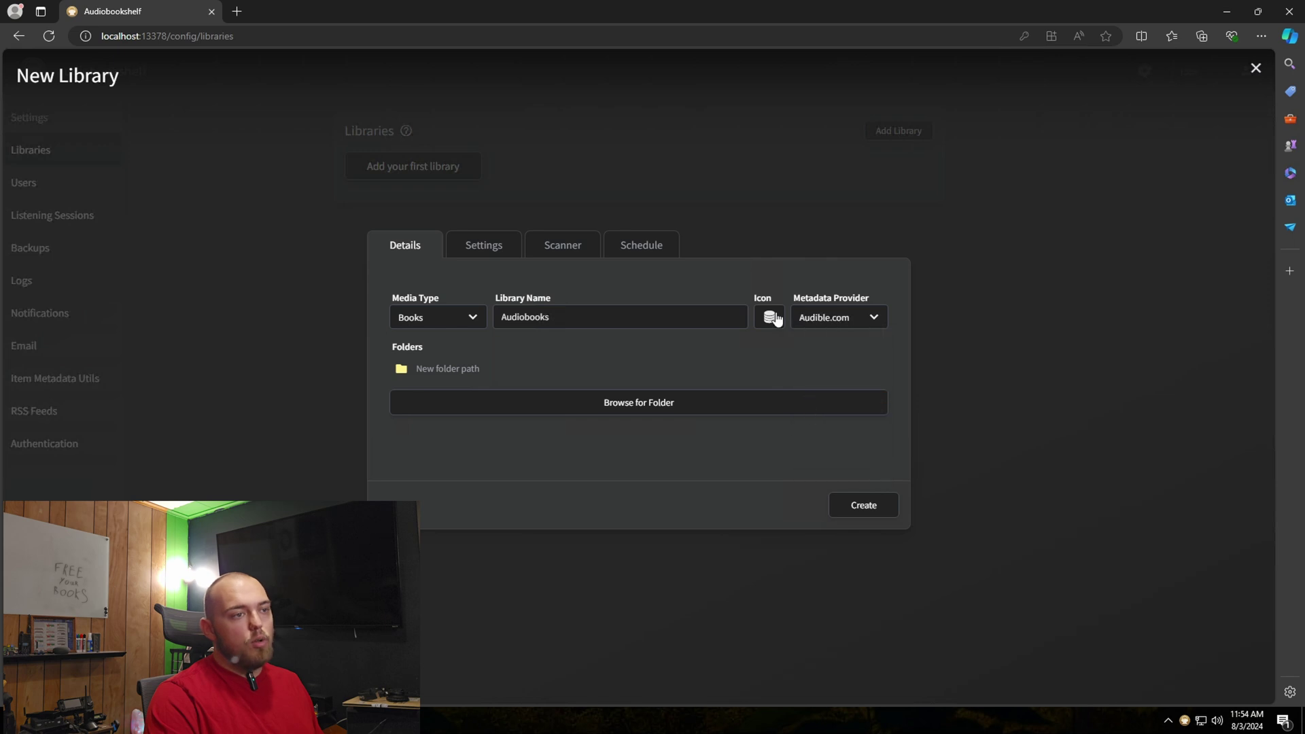
click(771, 316)
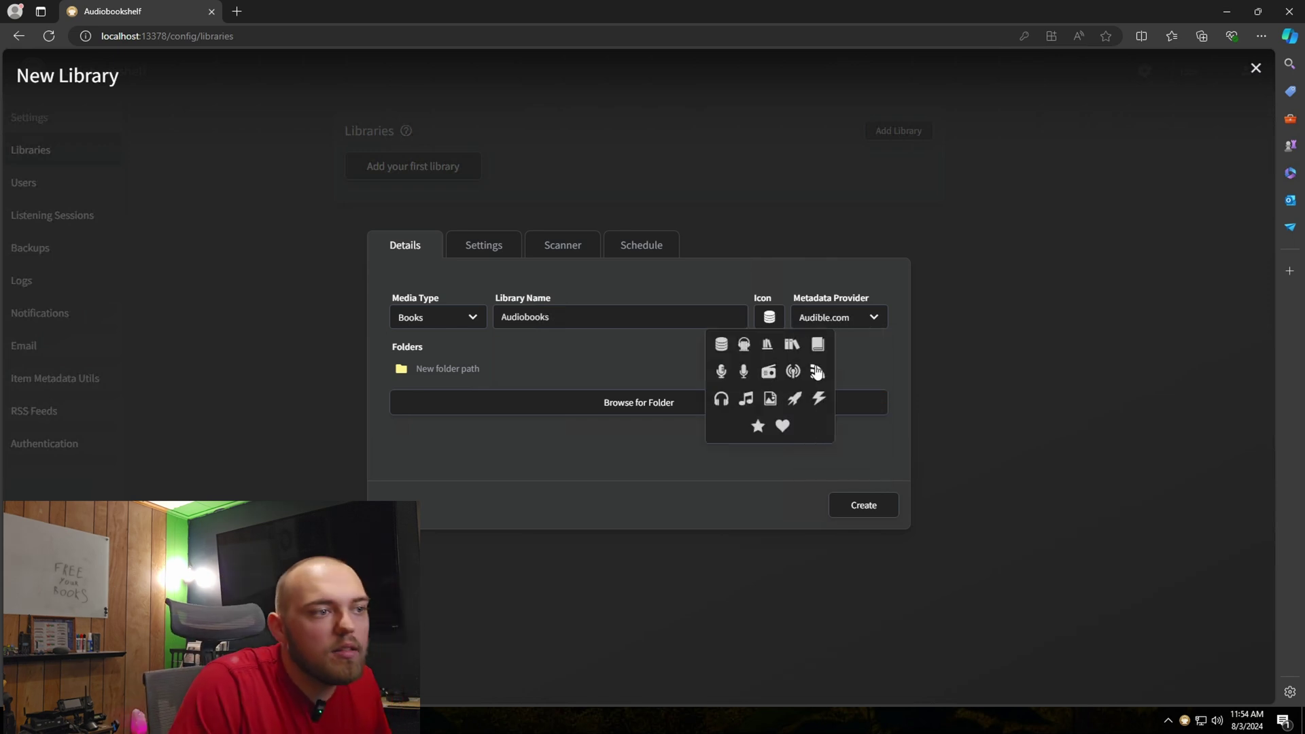
click(816, 347)
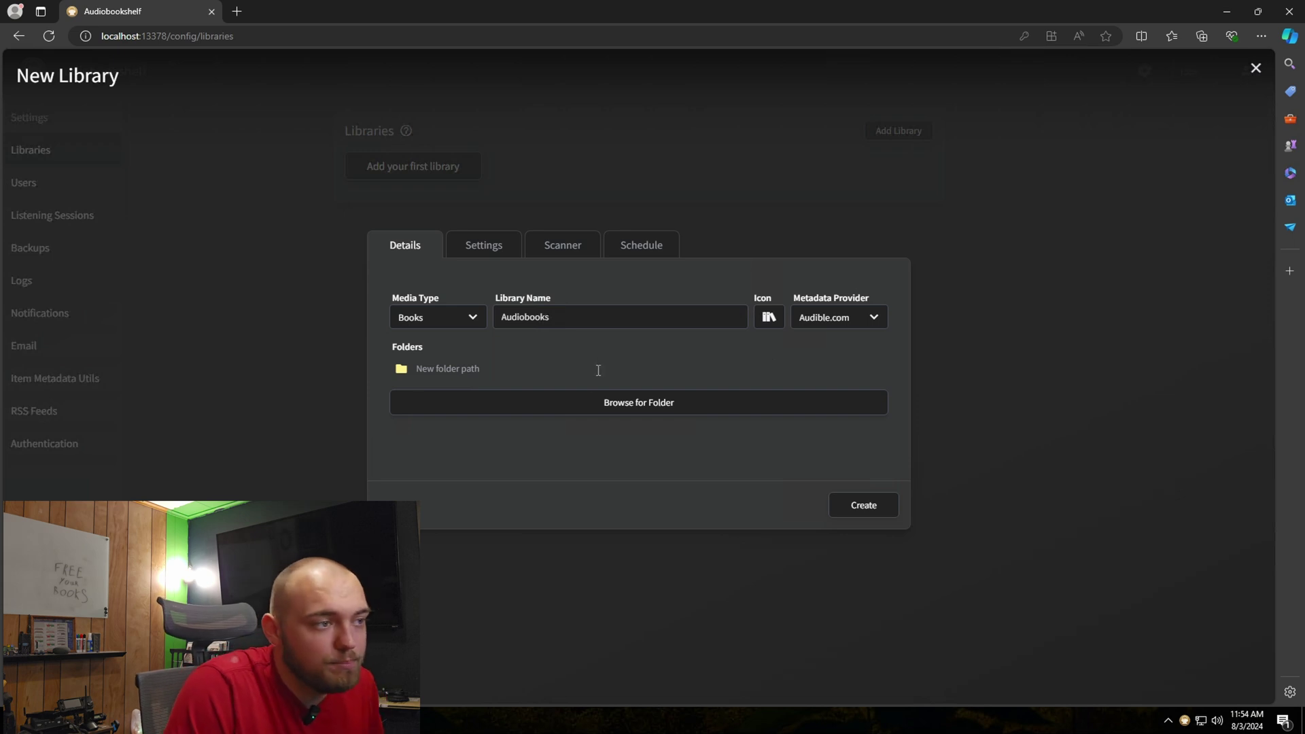
Point the library at the Desktop Audiobooks folder, create it, and start a scan.
click(596, 408)
click(476, 347)
click(679, 454)
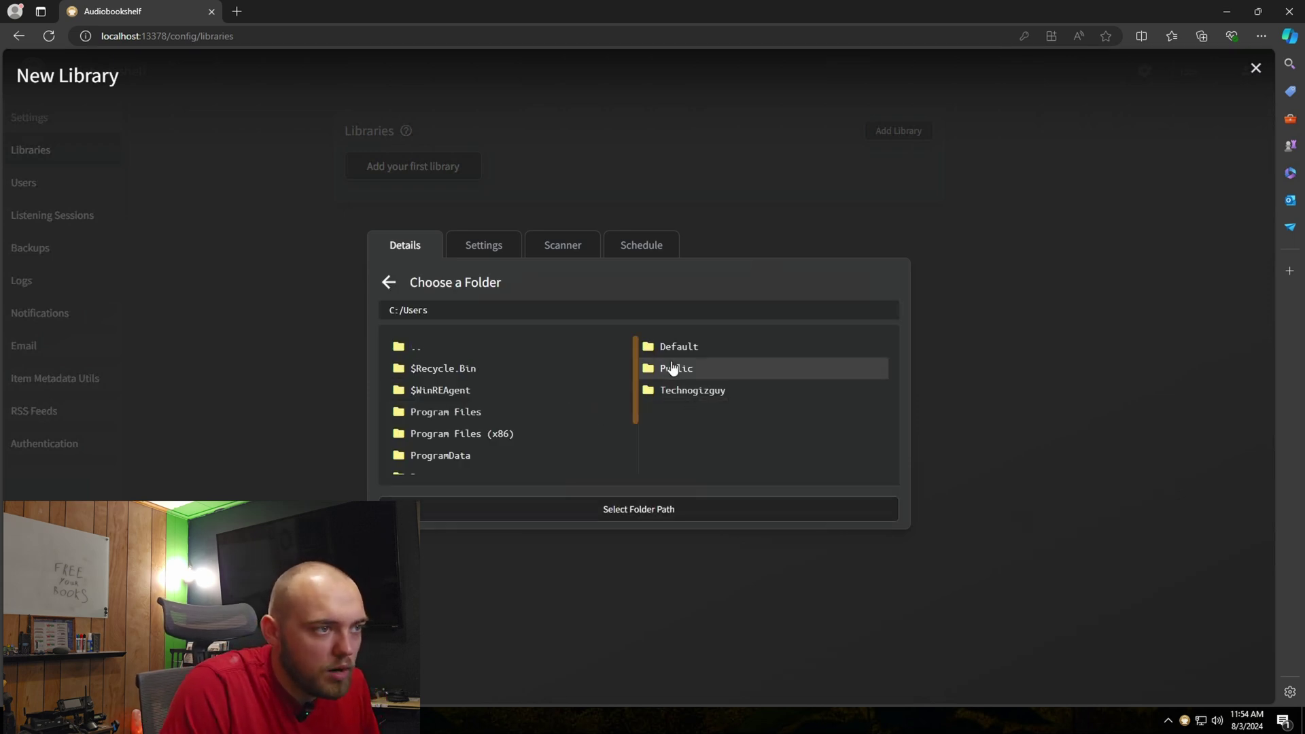
click(670, 390)
click(681, 432)
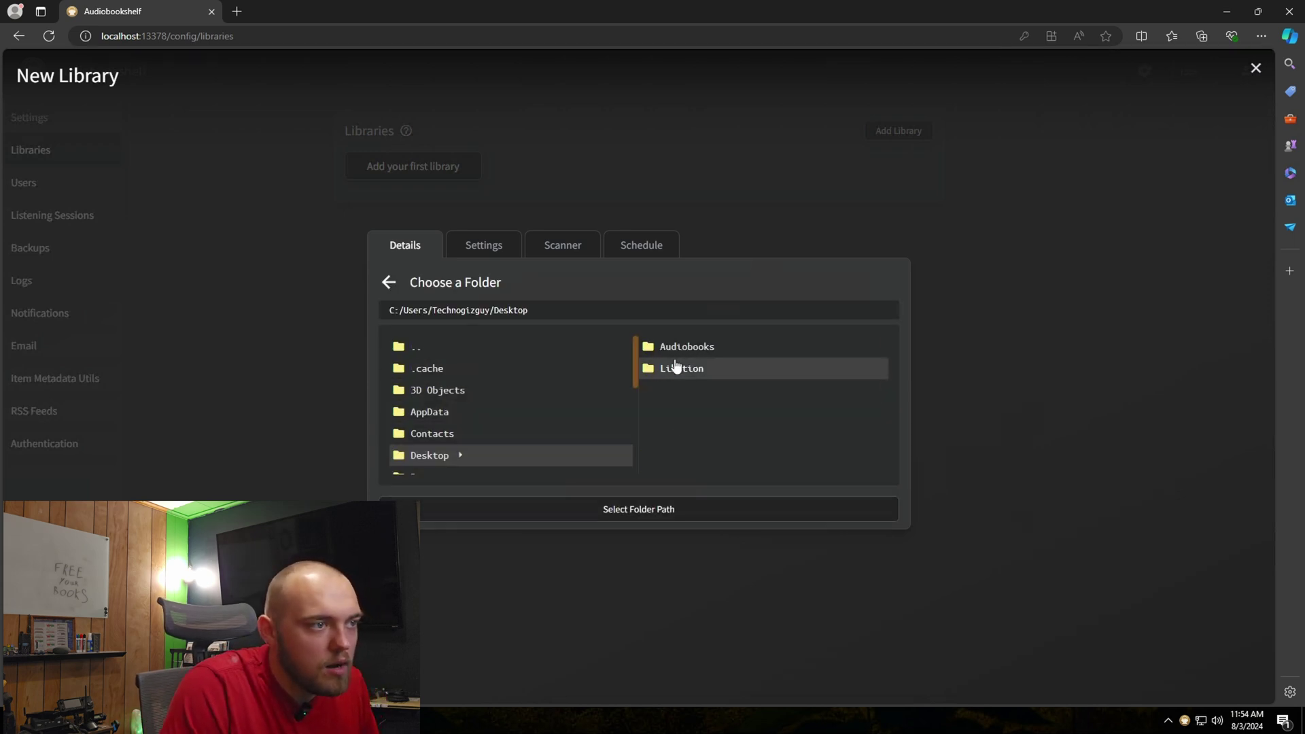
click(678, 348)
click(672, 507)
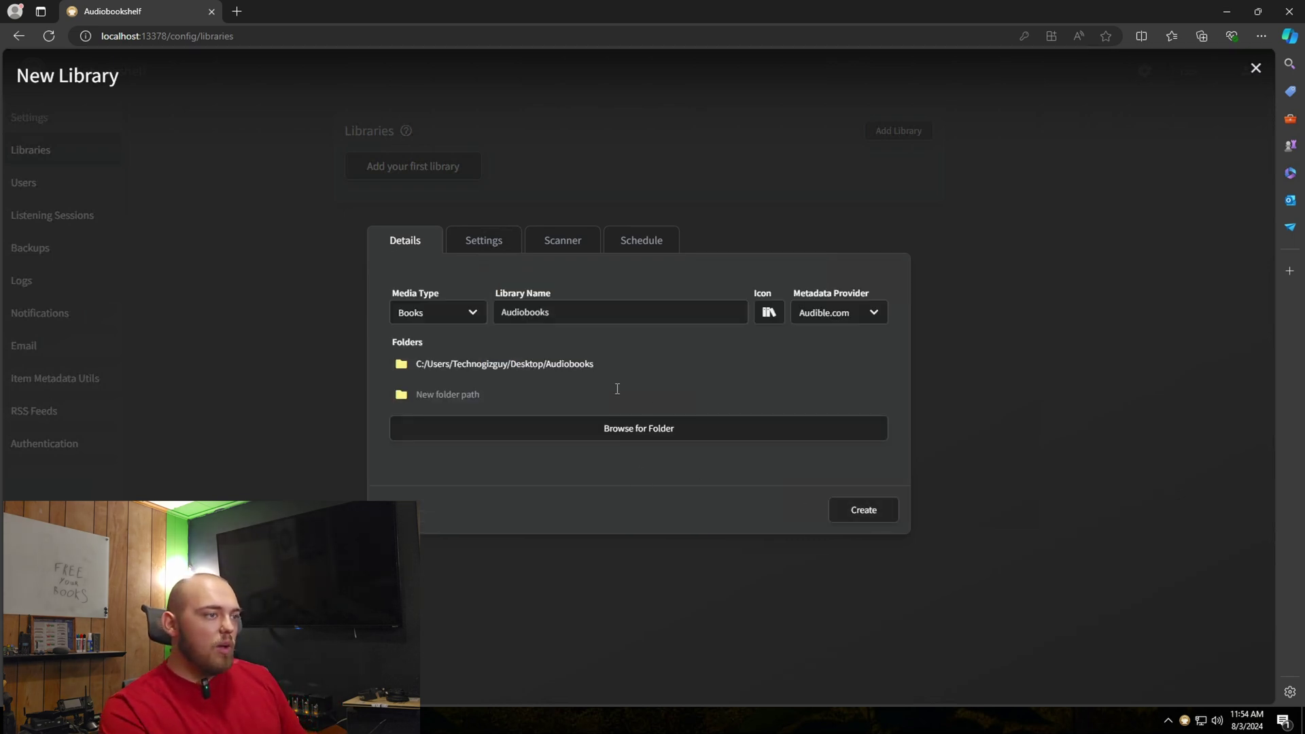
click(846, 506)
click(849, 166)
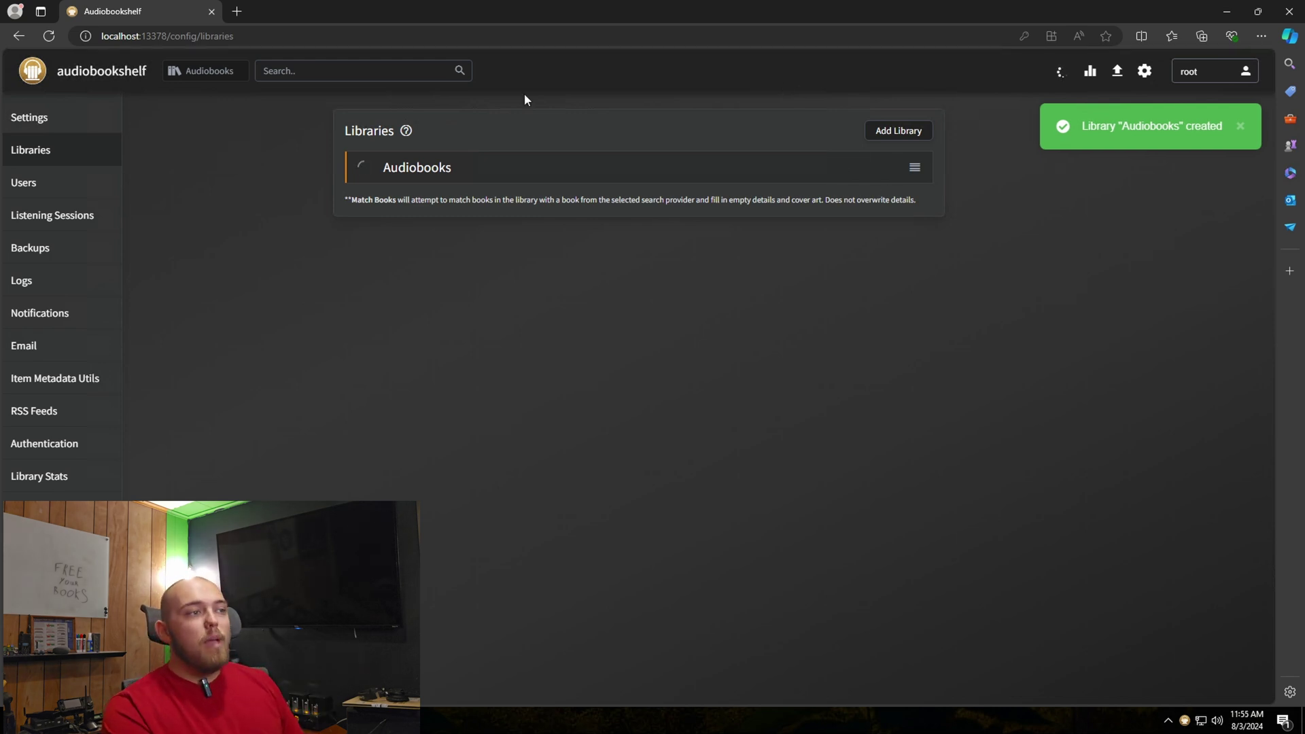
Go Home to see the four scanned books, compare with the folder, then open The Holy Bible.
click(46, 74)
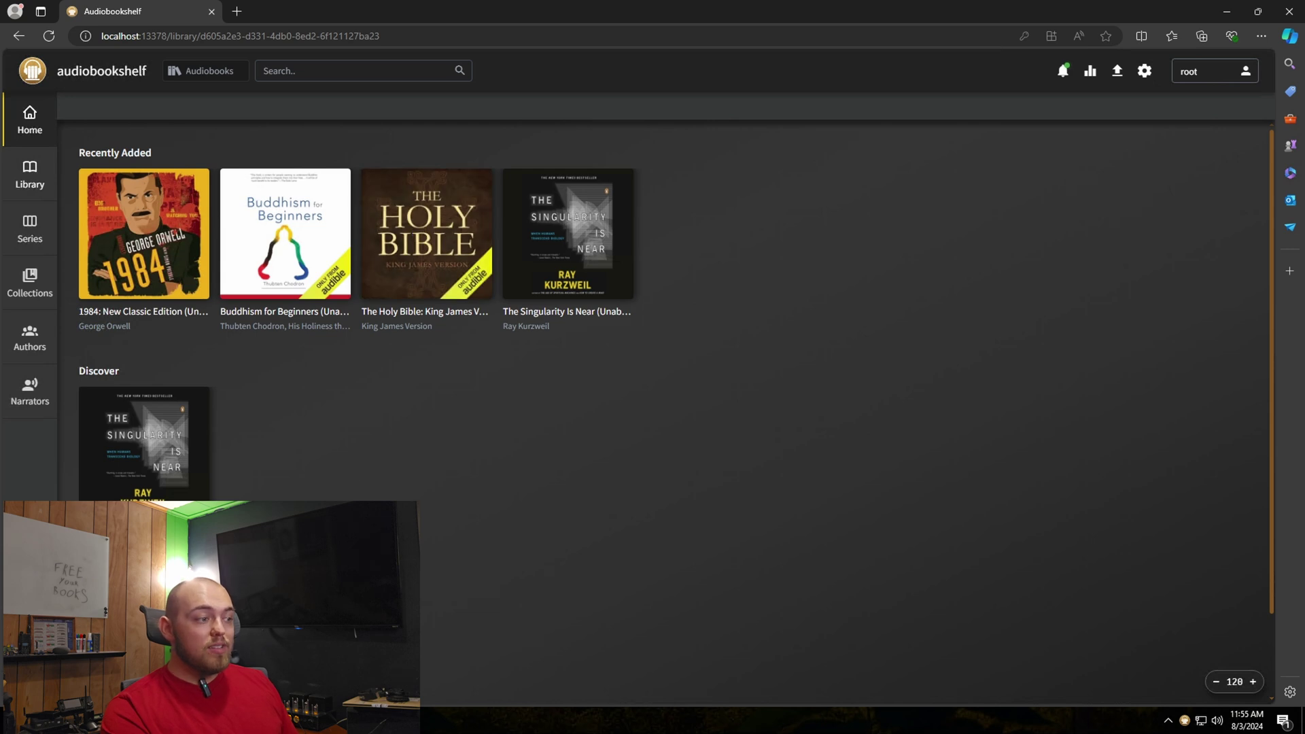
key(alt+Tab)
key(alt+Tab)
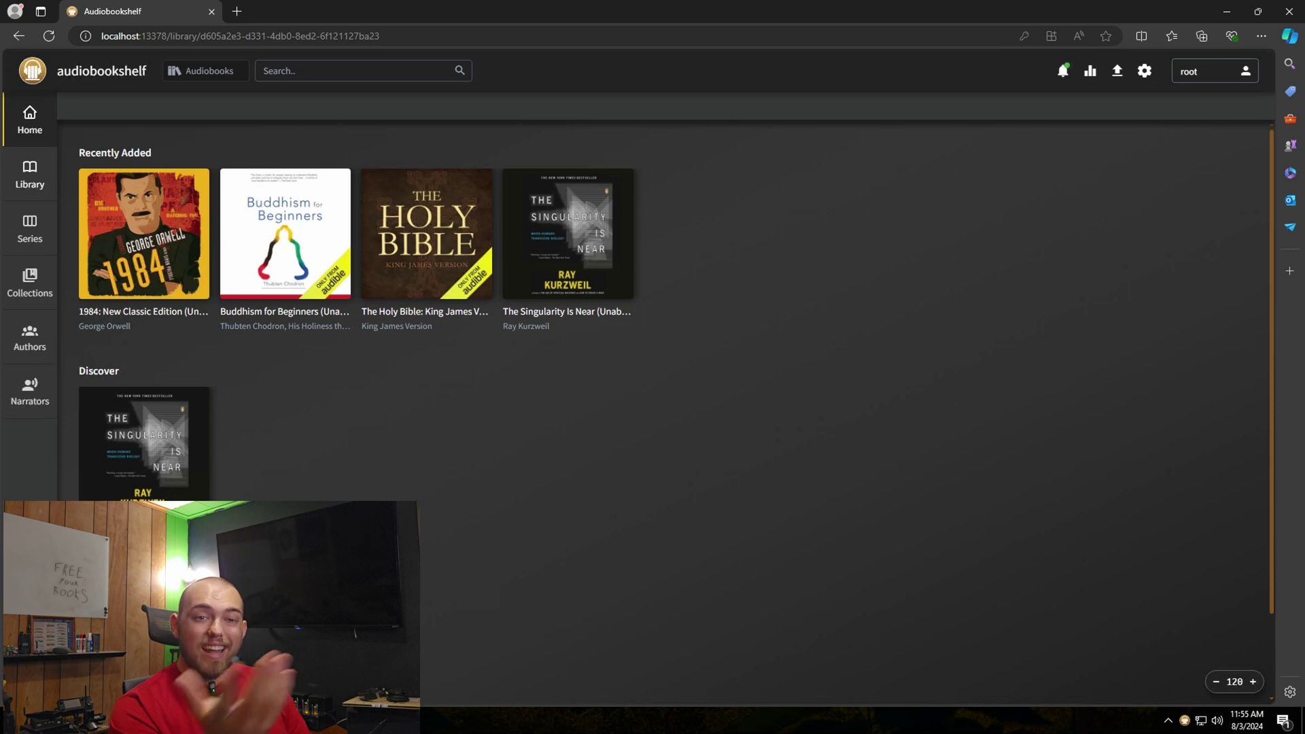
mouse_move(128, 219)
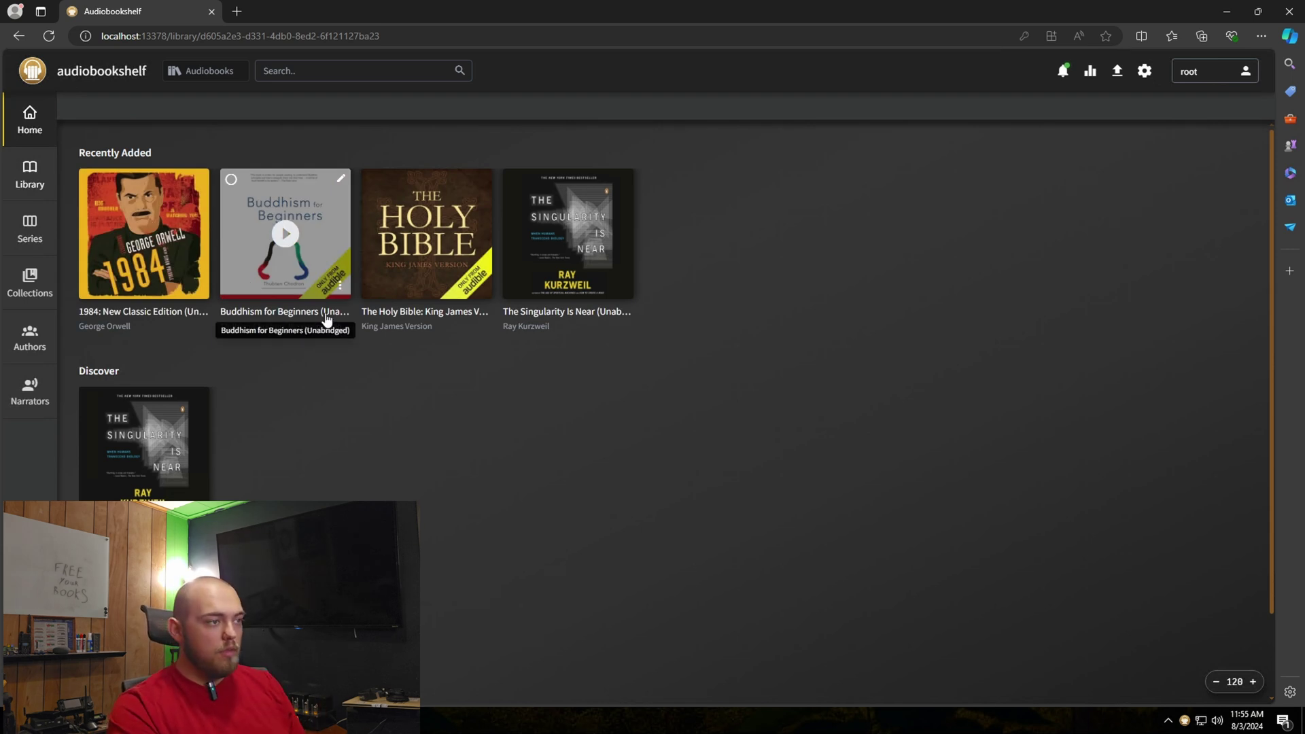
click(435, 314)
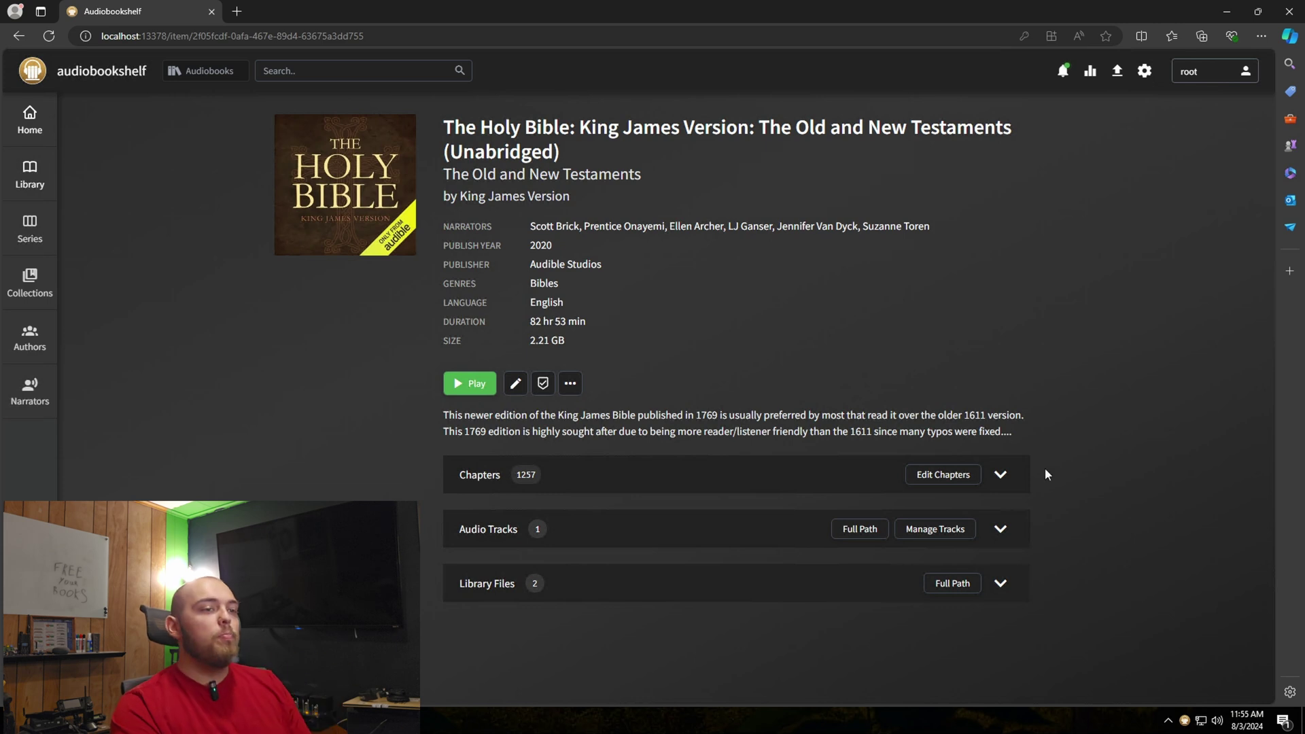
Expand Audio Tracks and Chapters for The Holy Bible and scroll through its 1257 chapters.
click(1002, 530)
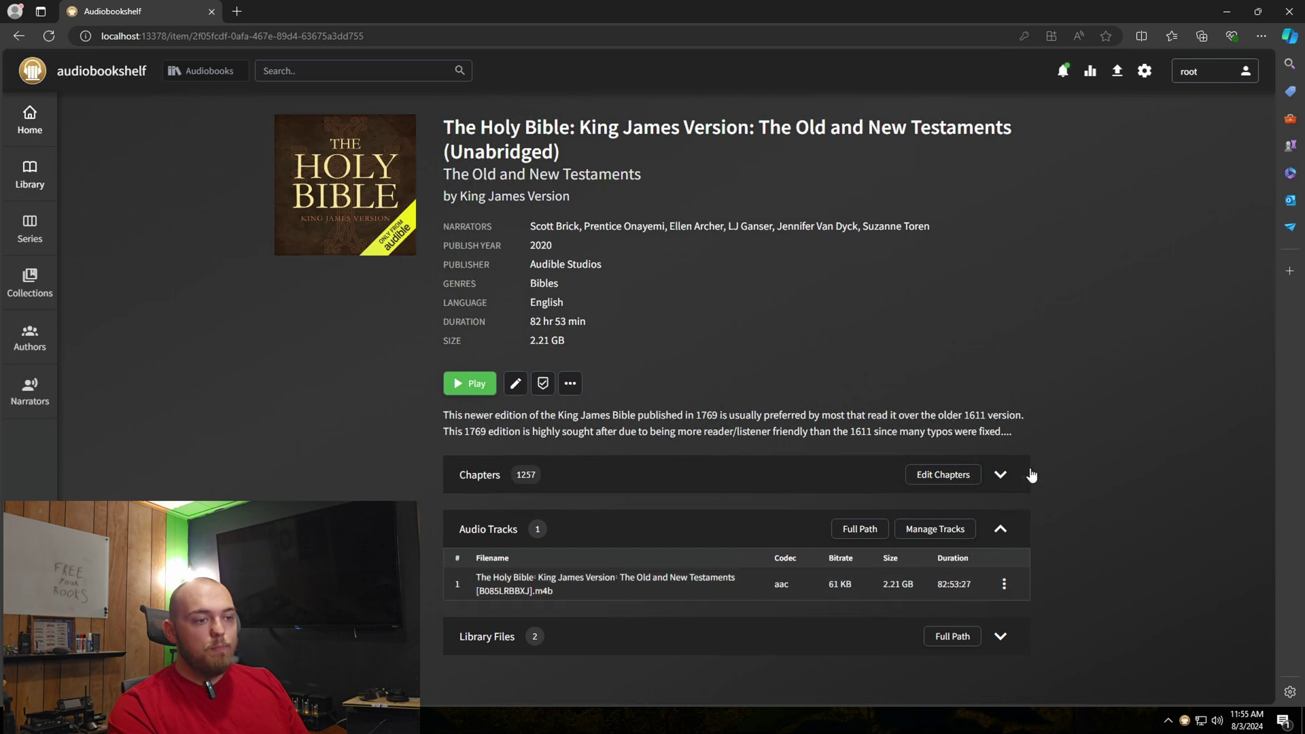
click(740, 510)
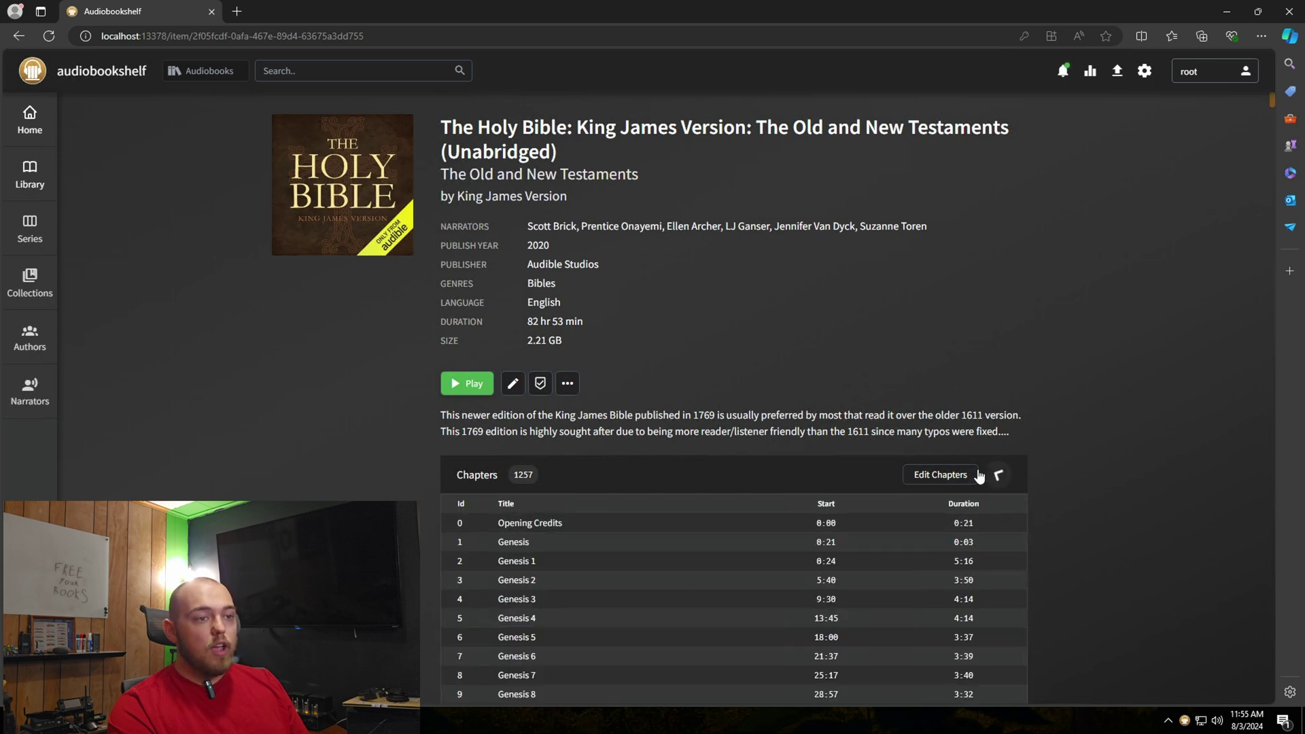
scroll(702, 590, down, 10)
scroll(702, 594, down, 20)
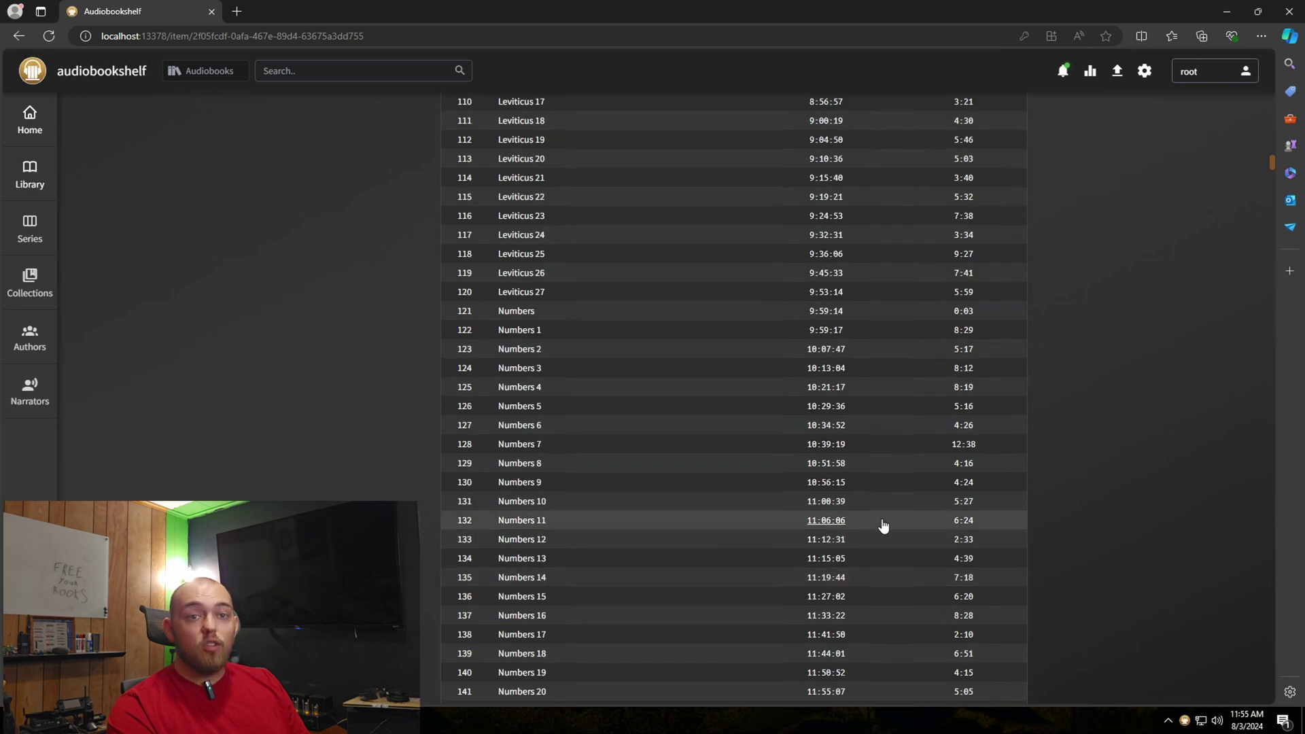
scroll(881, 533, down, 10)
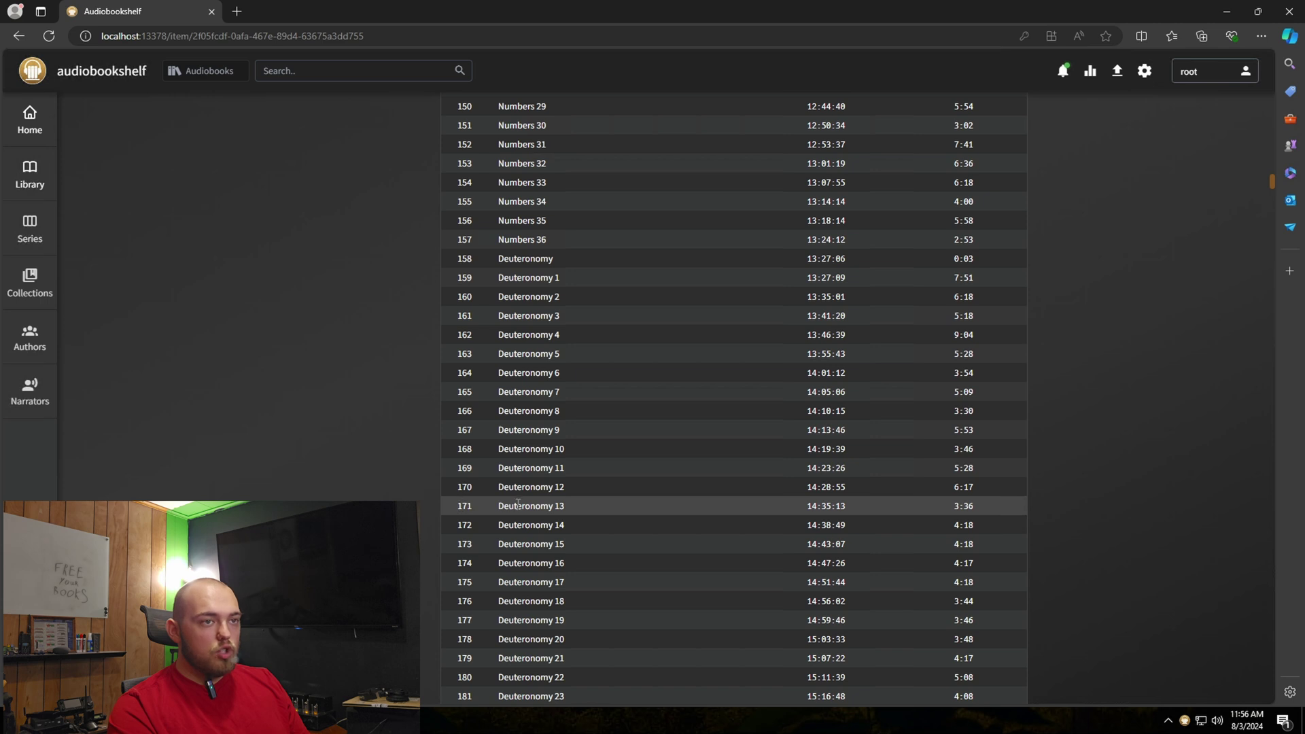
scroll(518, 503, up, 20)
scroll(516, 504, up, 12)
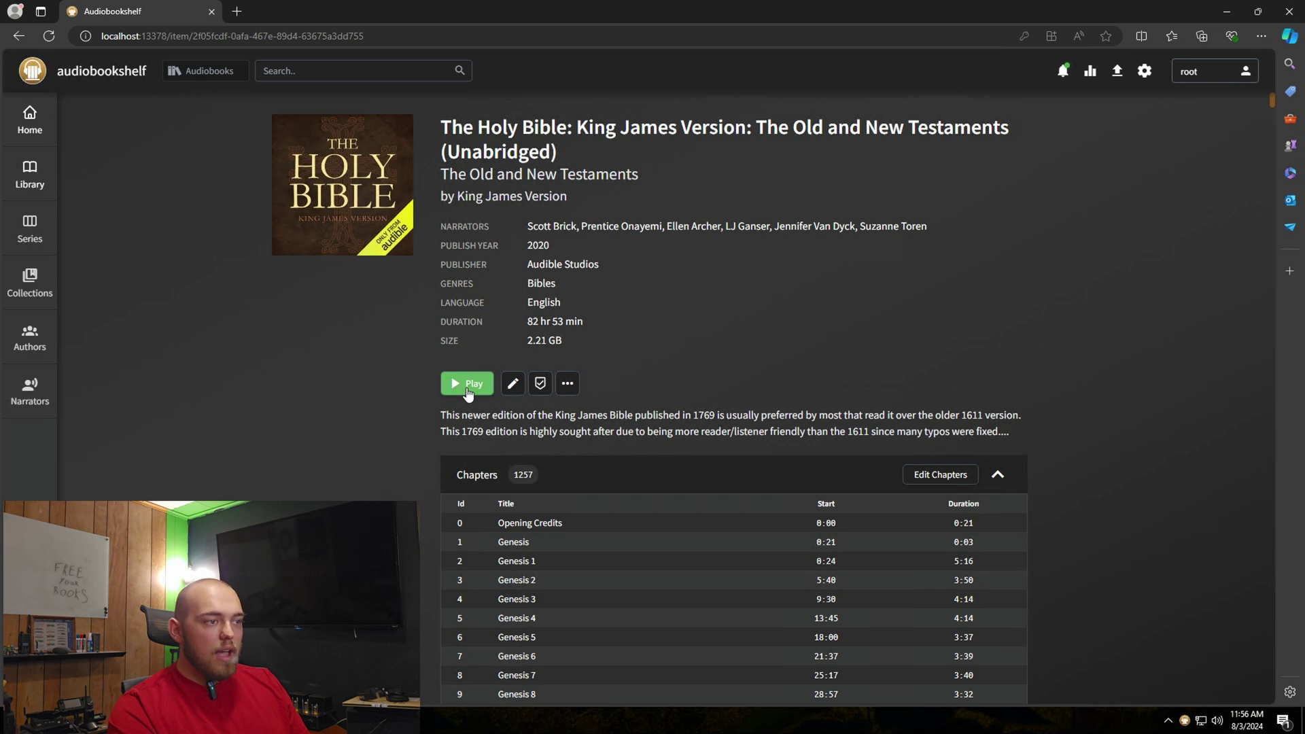
Play The Holy Bible from Opening Credits, then return to the Home page with the player open.
click(468, 387)
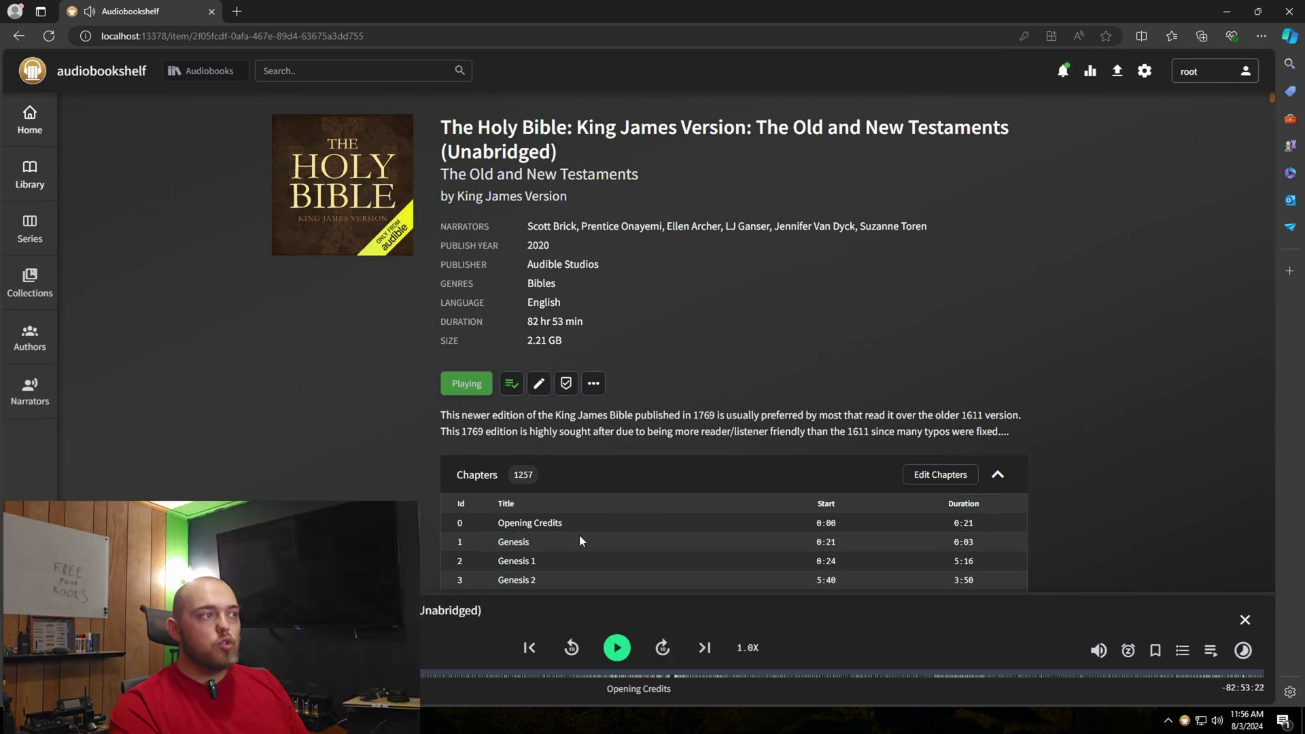
click(36, 131)
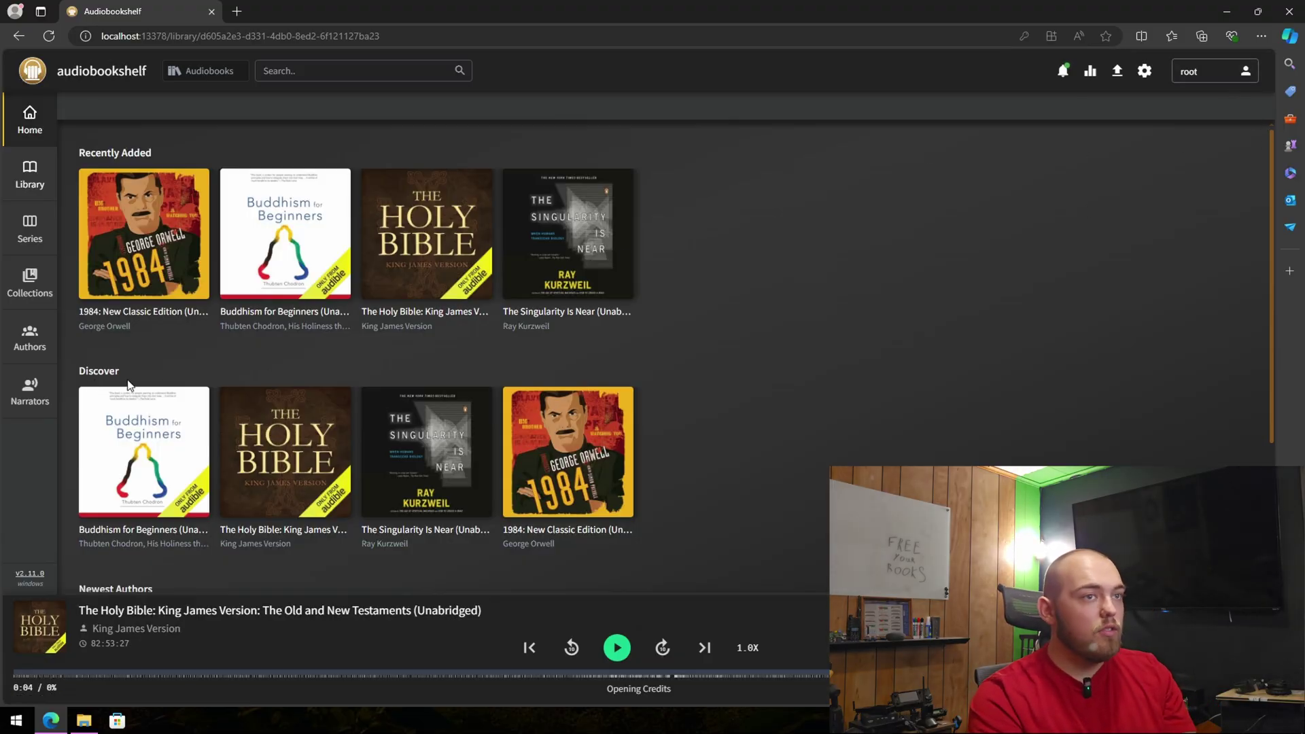
Open the server settings' Users page, showing the root account listening to The Holy Bible.
click(1144, 71)
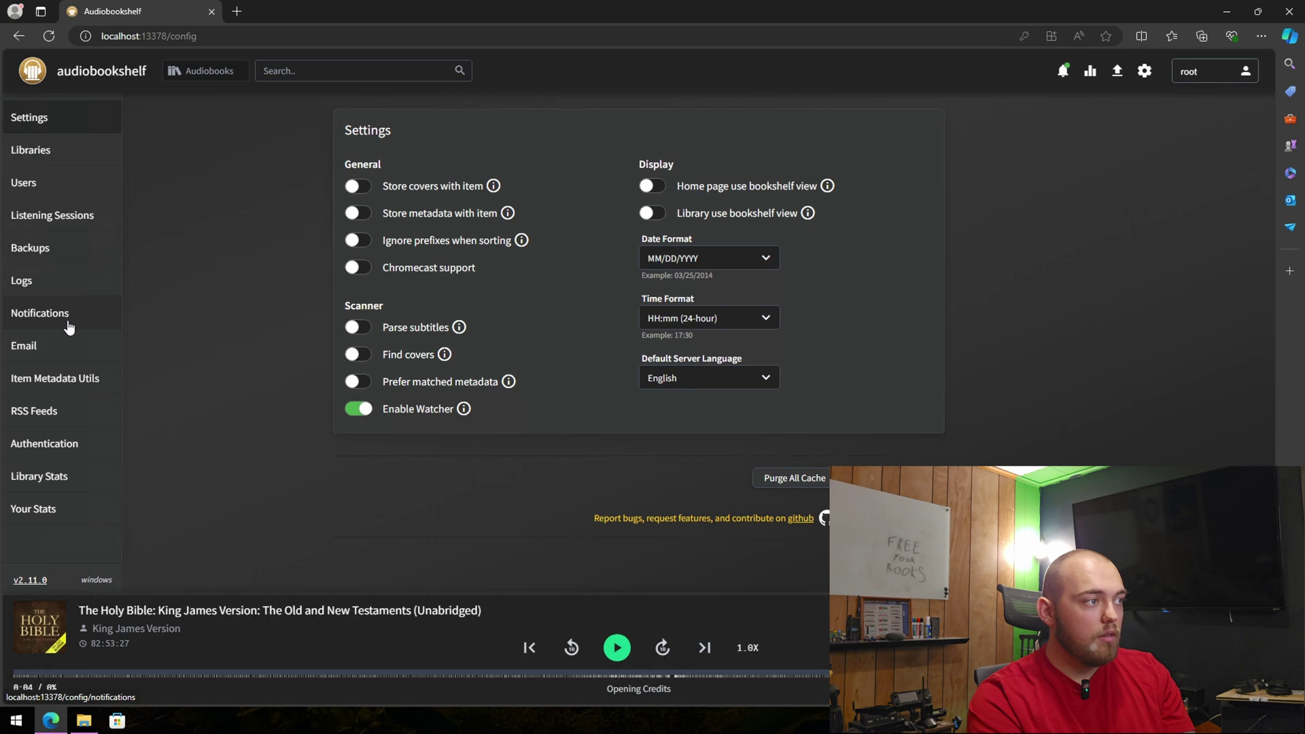
click(26, 198)
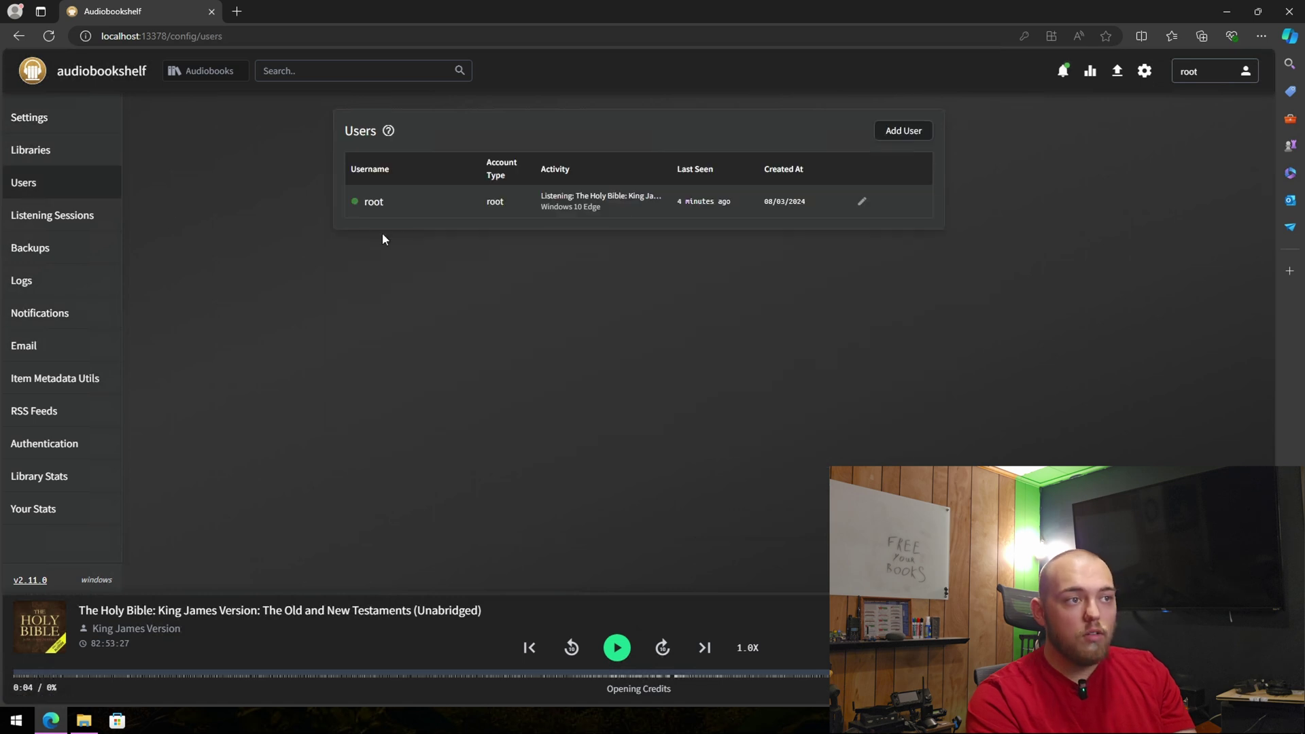